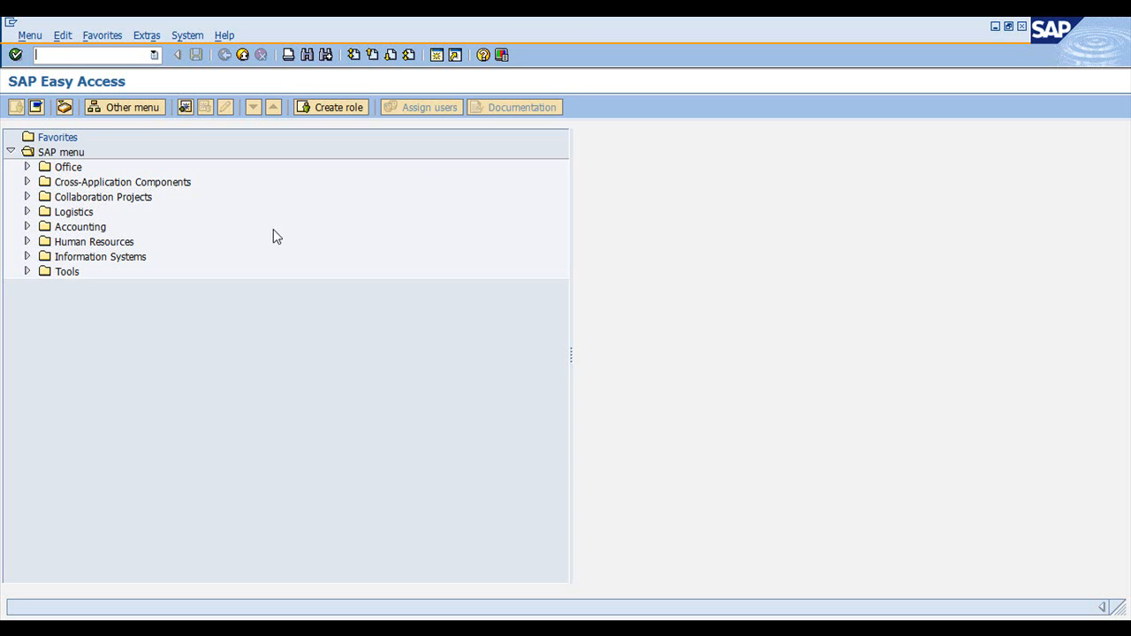
Start transaction MM02 and open material 100002 for changing.
type("mm02")
key("Return")
left_click(208, 159)
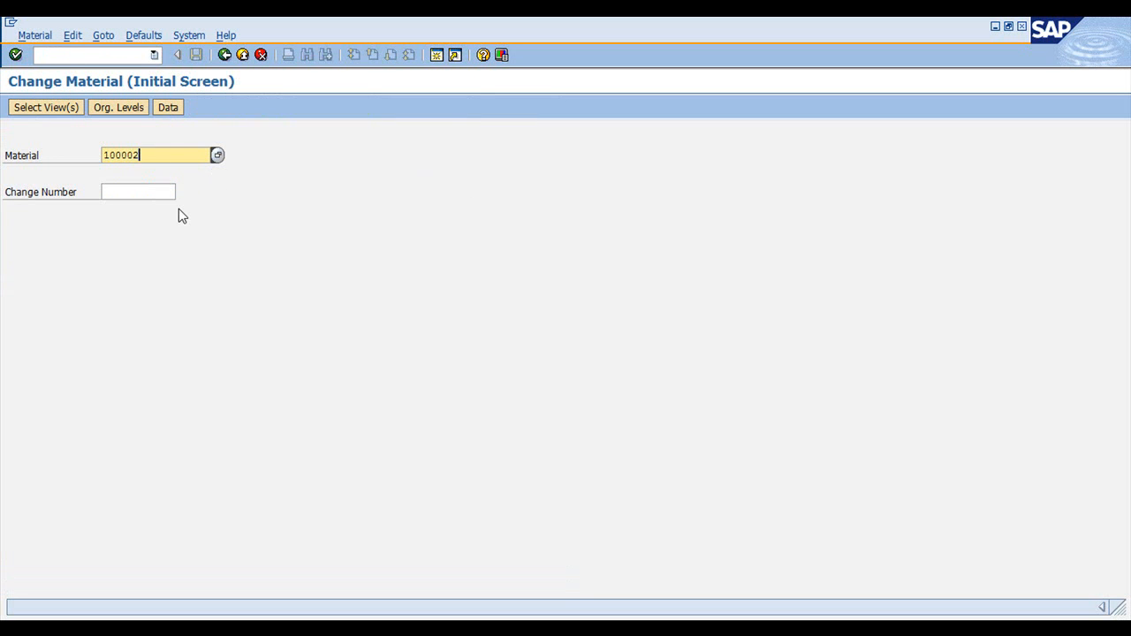
key("Return")
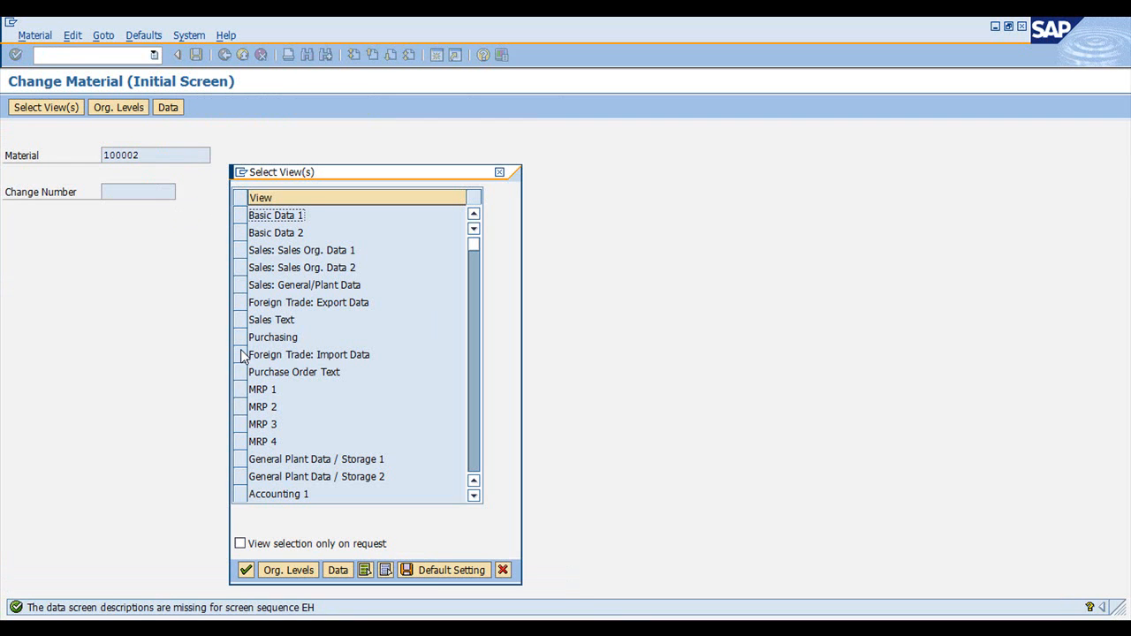
Choose the MRP 1 view of the material and open it for plant 0100.
left_click(239, 390)
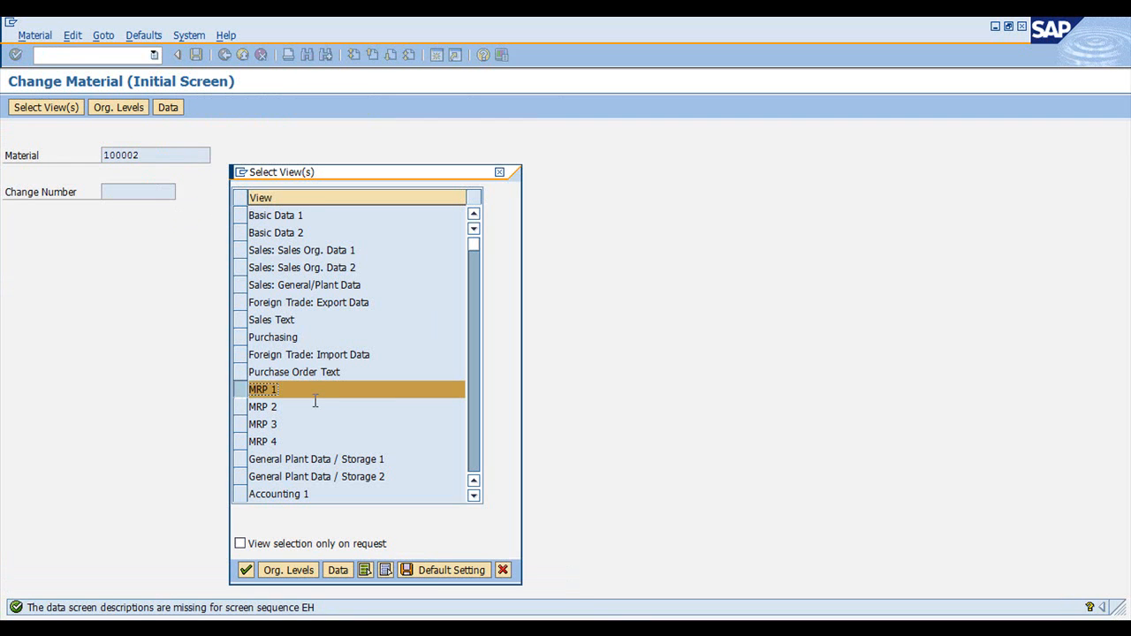
left_click(245, 570)
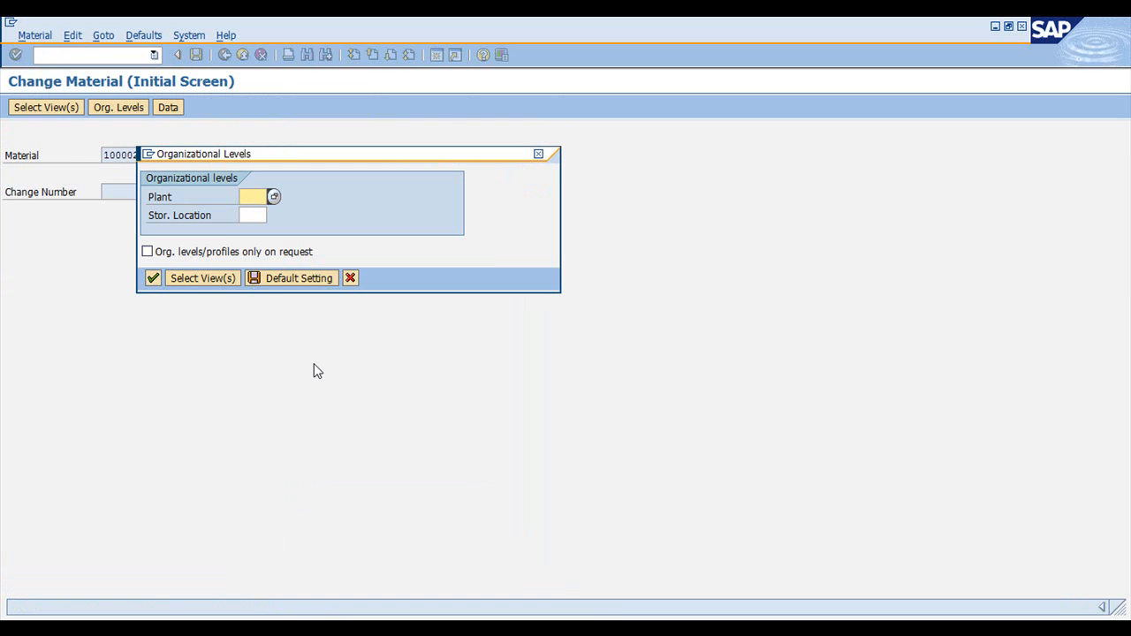
type("0100")
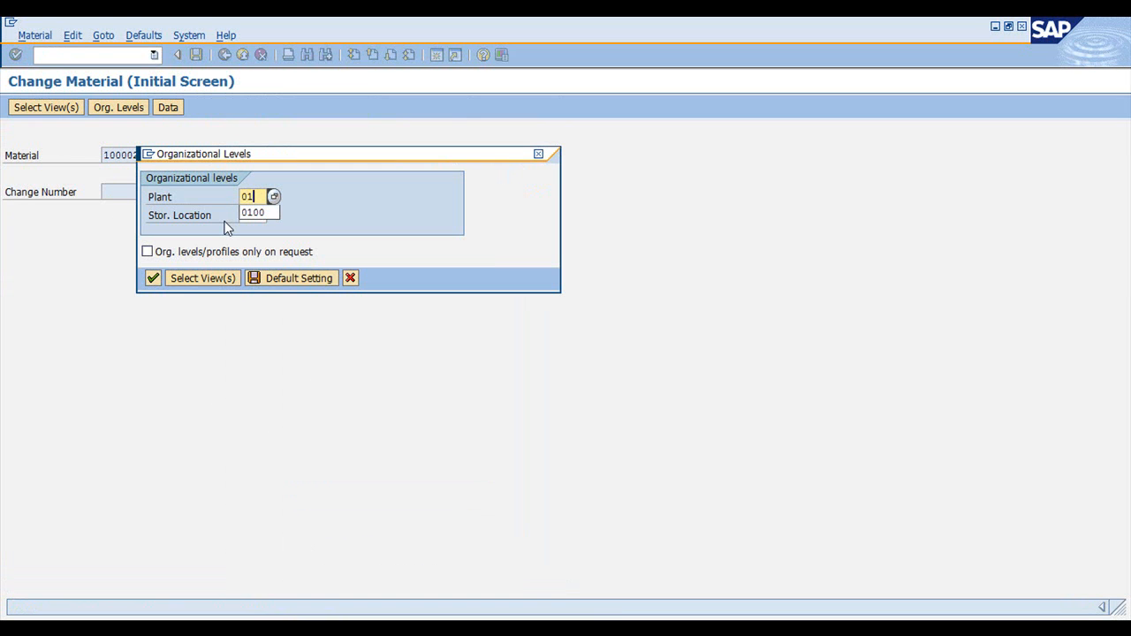
left_click(153, 277)
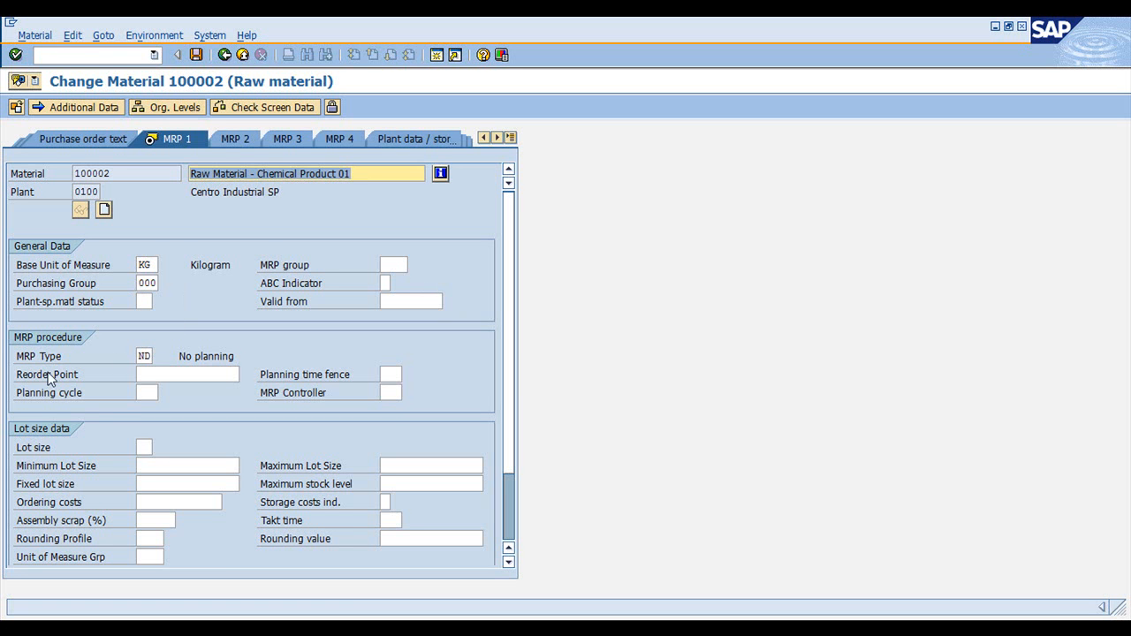
Set the MRP type to V1, manual reorder point with external requirements, from the list of possible MRP types.
left_click(144, 356)
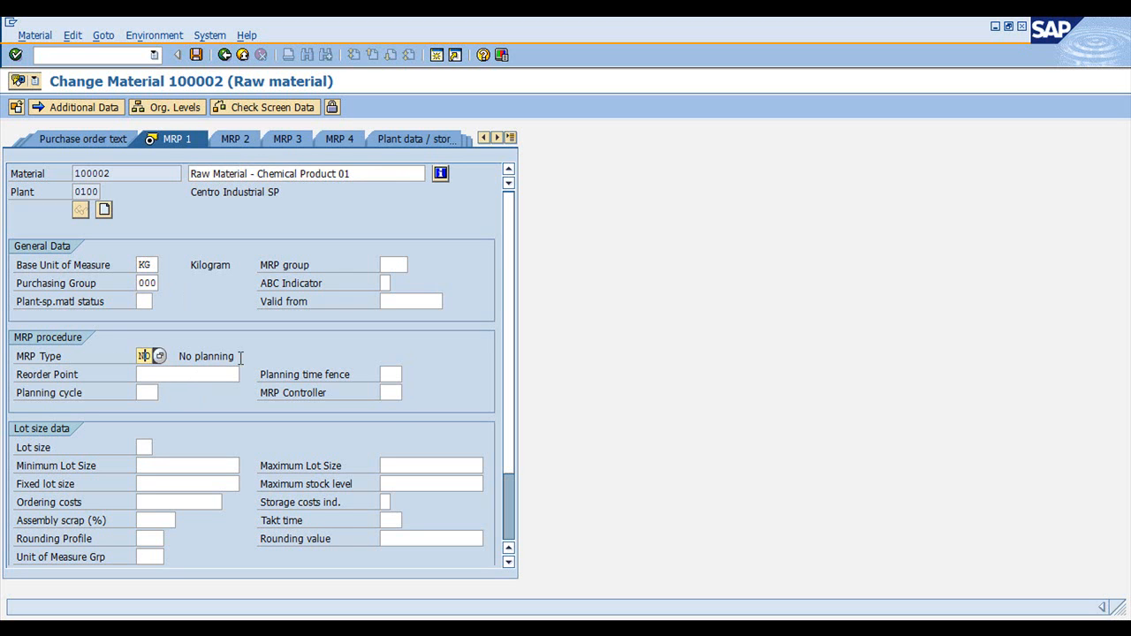
left_click(163, 359)
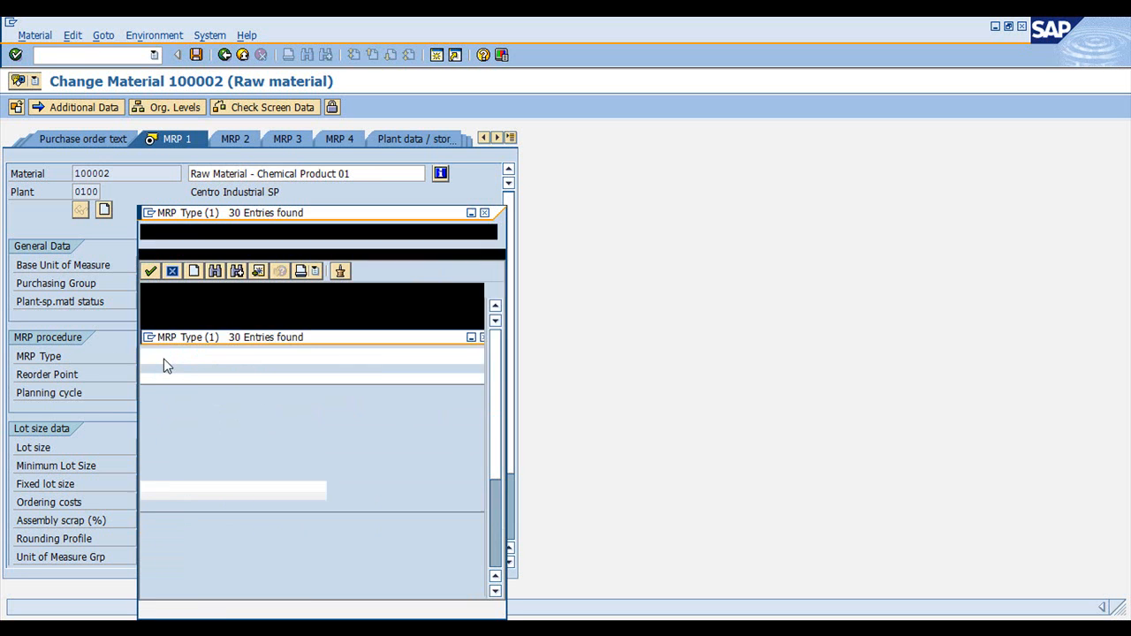
scroll(226, 510, "down", 3)
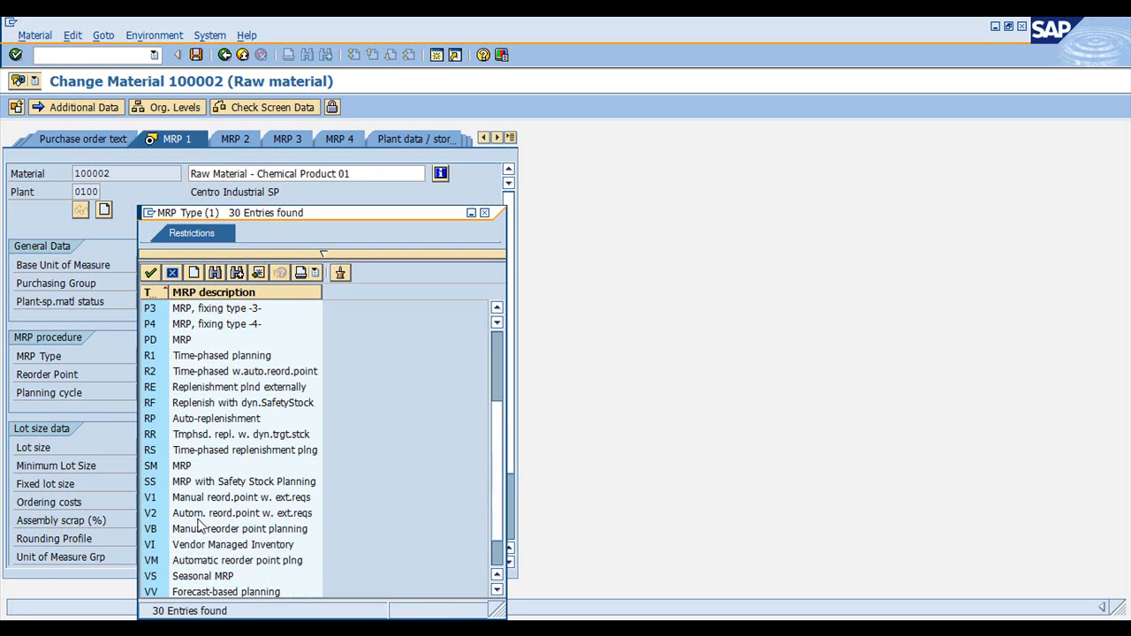
left_click(162, 500)
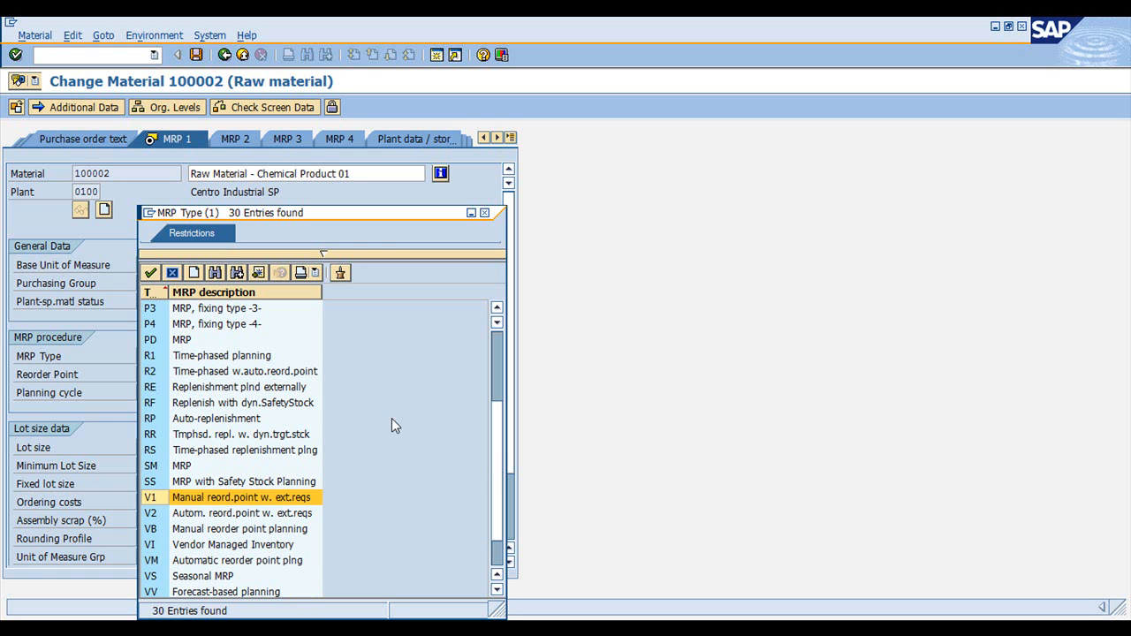
left_click(149, 514)
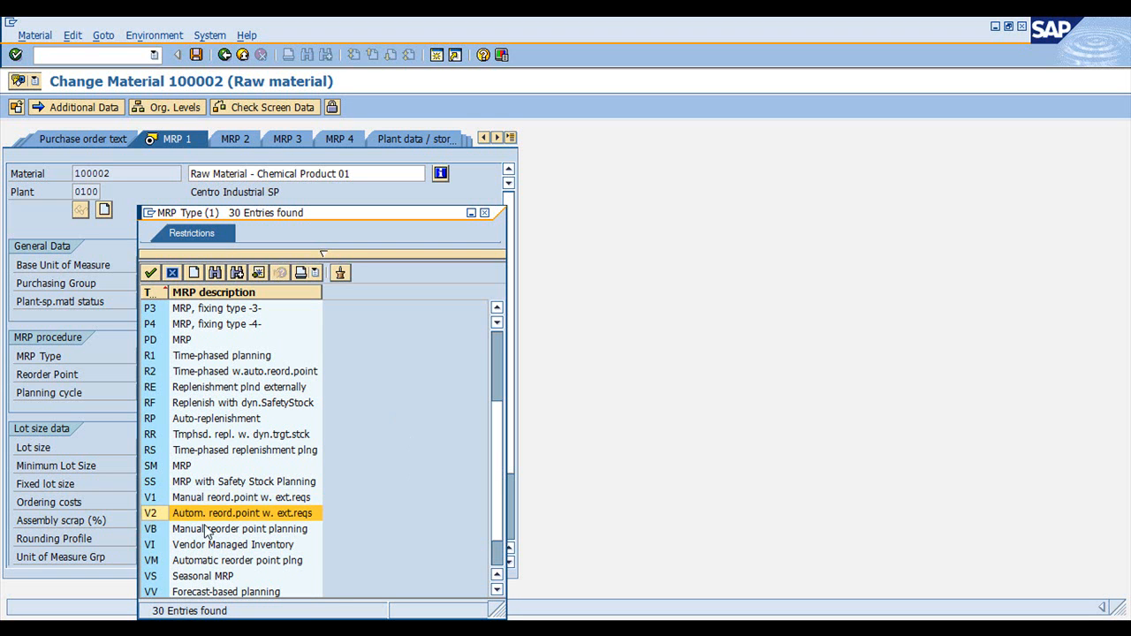
left_click(164, 499)
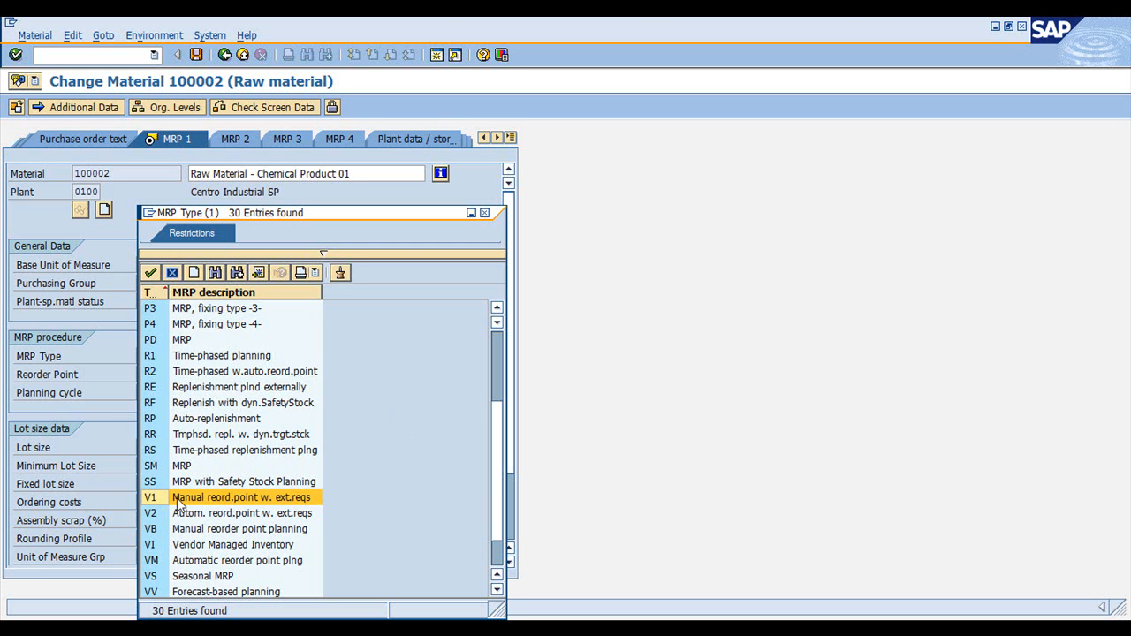
left_click(198, 516)
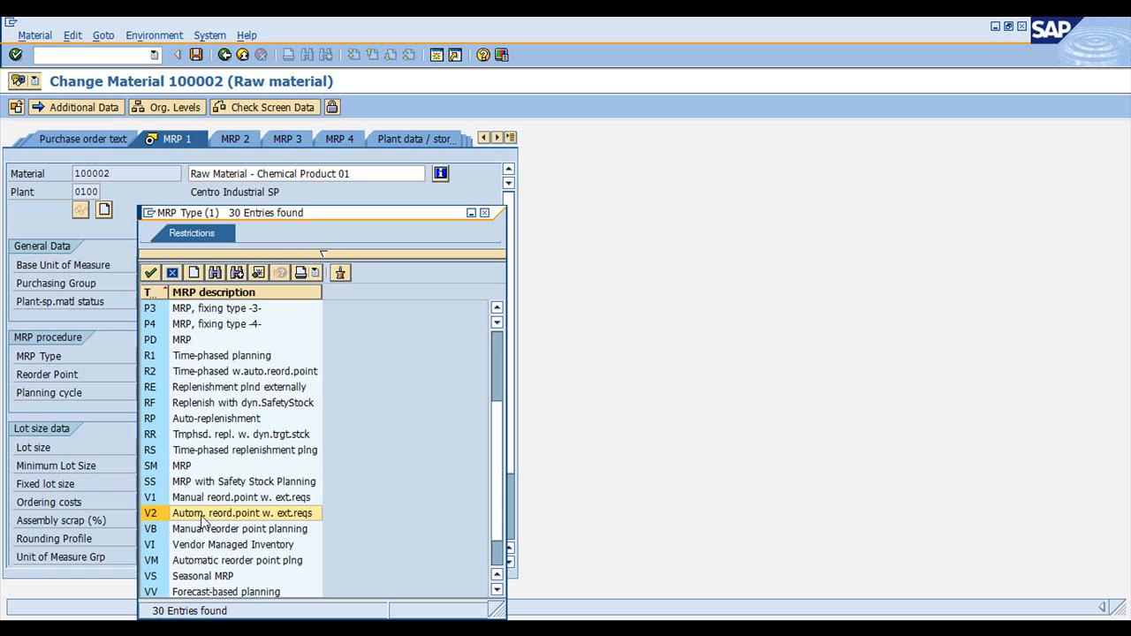
left_click(191, 499)
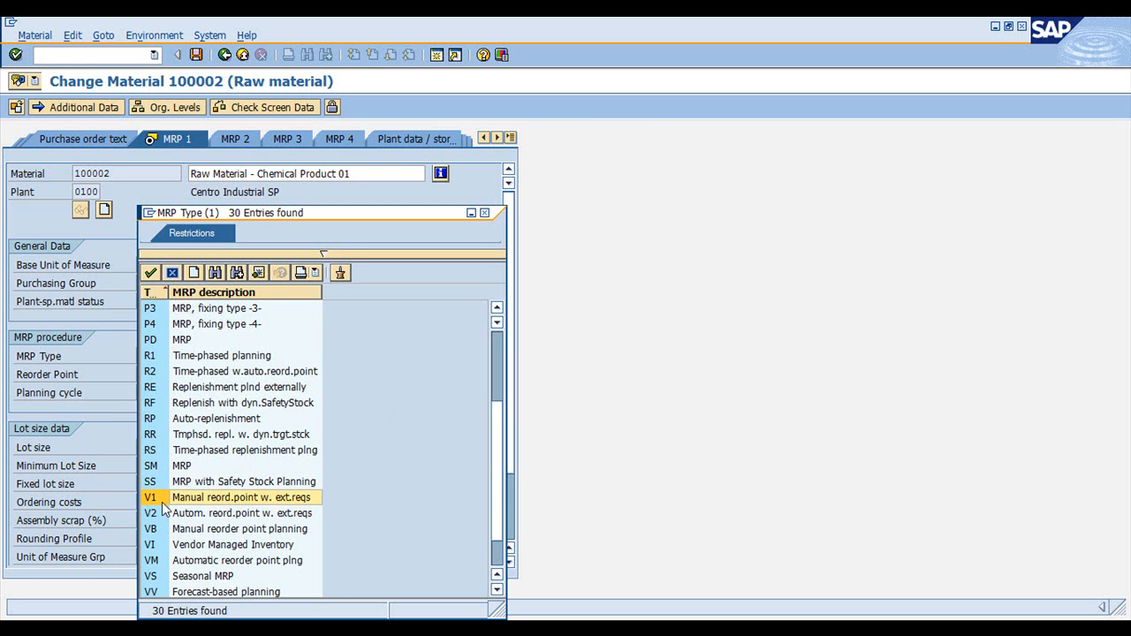
left_click(163, 514)
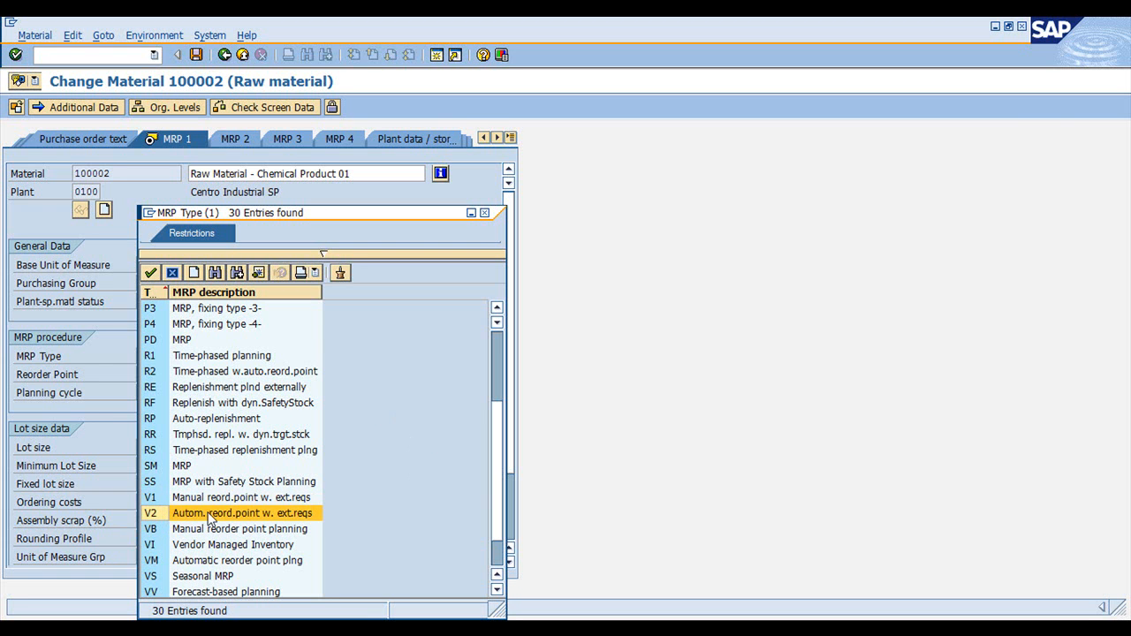
left_click(155, 501)
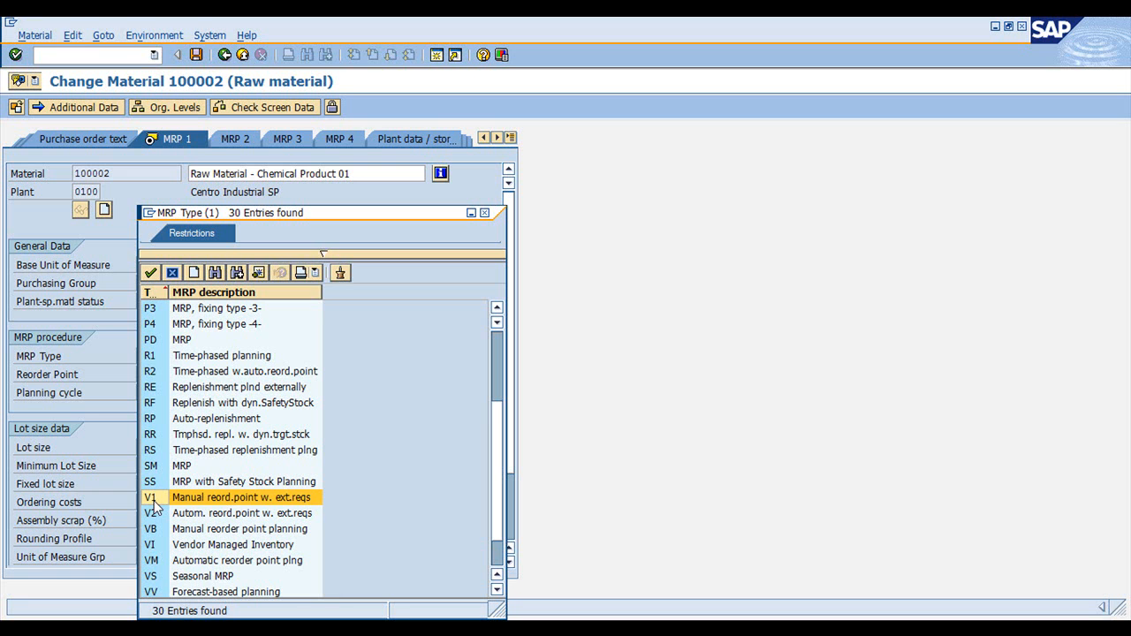
key("Return")
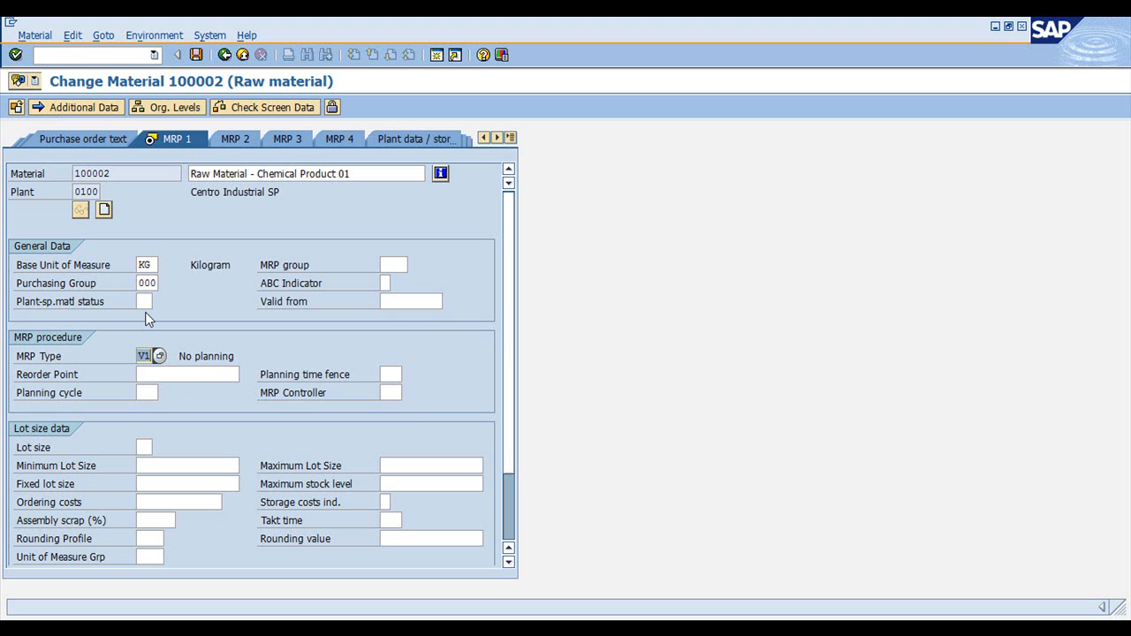
Set the reorder point to 100 and assign MRP controller 888, Gerente de Estoque.
left_click(183, 376)
type("100")
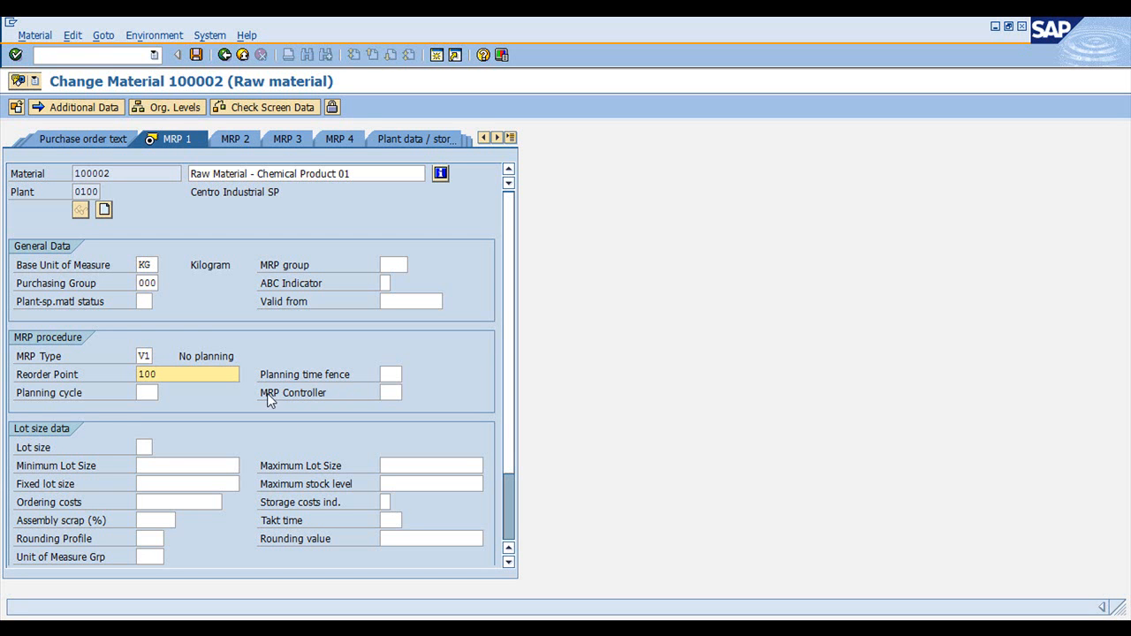
left_click(392, 394)
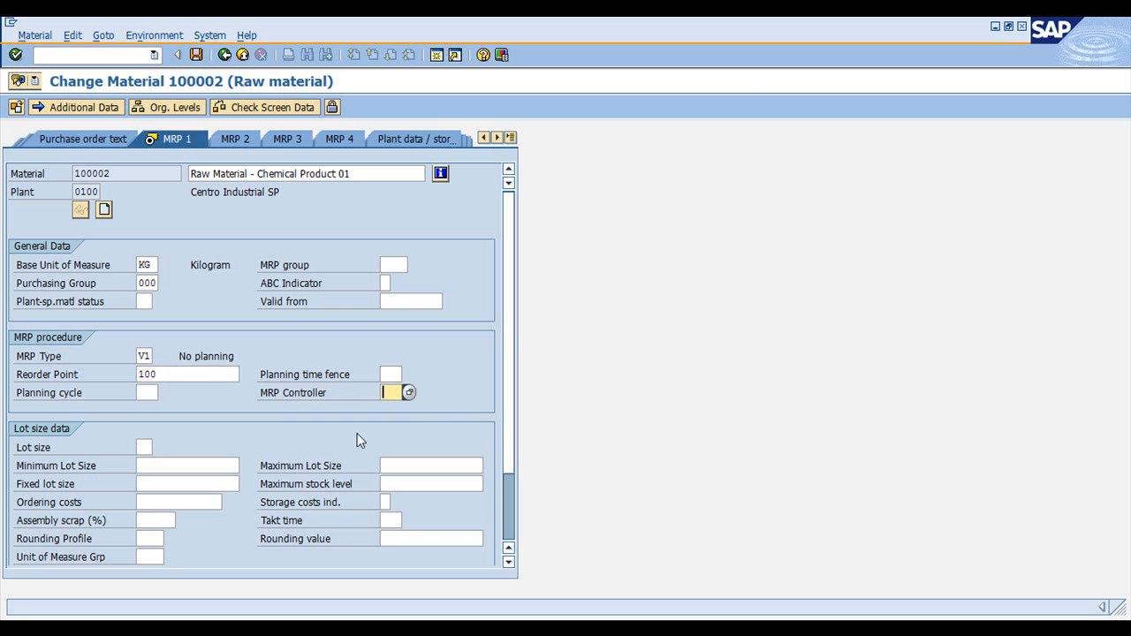
left_click(409, 392)
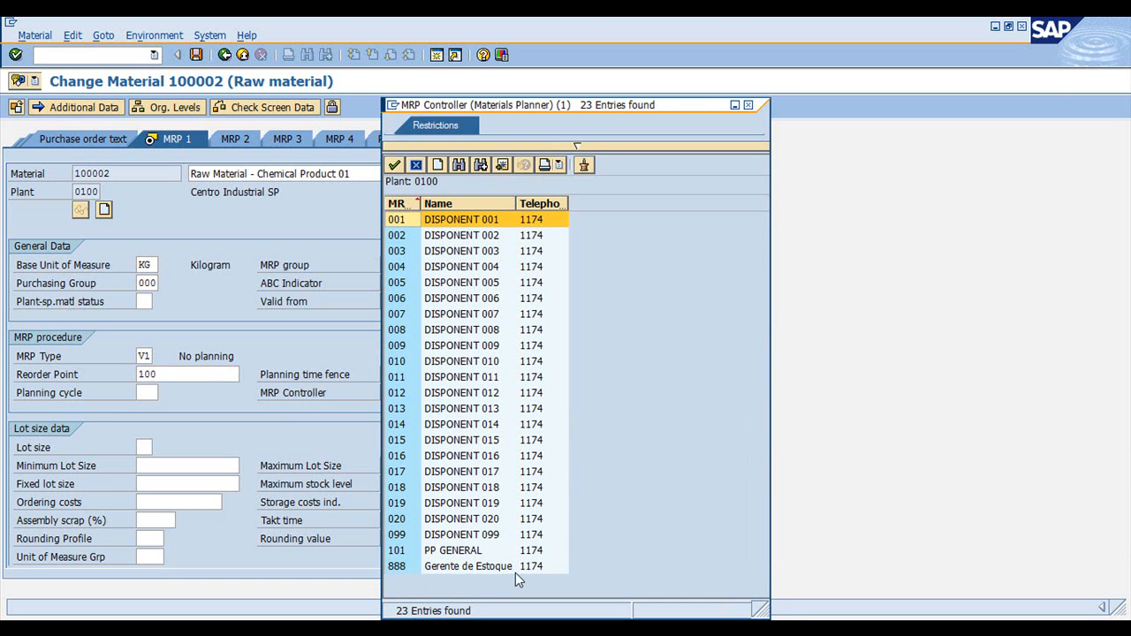
left_click(516, 569)
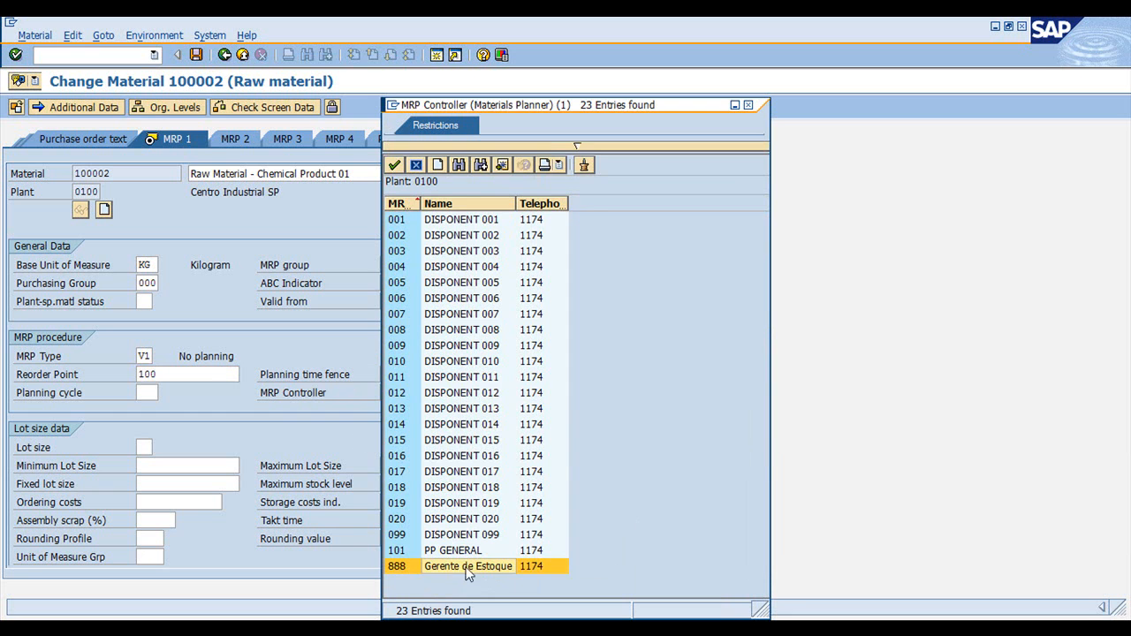
double_click(402, 567)
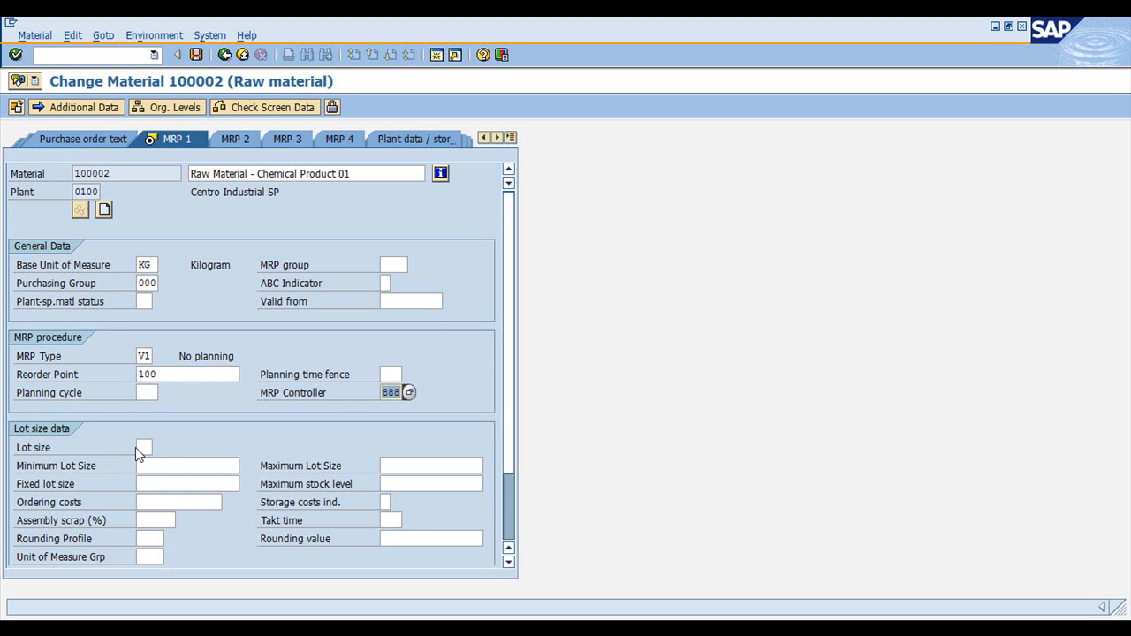
Set the lot size to HB, Replenish to maximum stock level, from the possible lot sizing procedures.
left_click(144, 447)
left_click(162, 445)
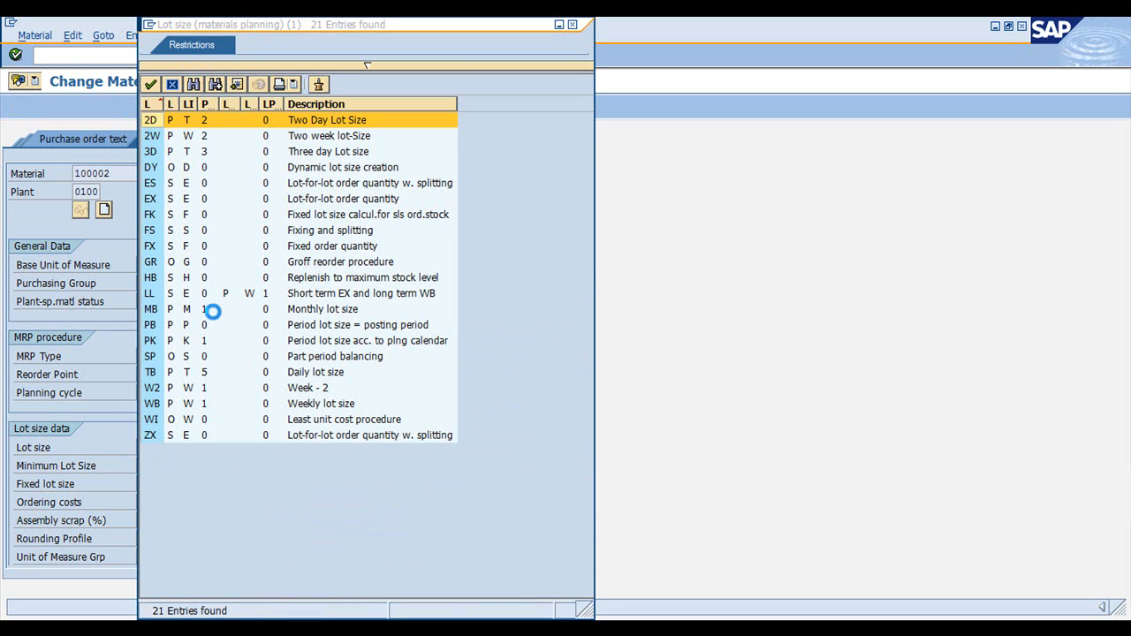
left_click(177, 279)
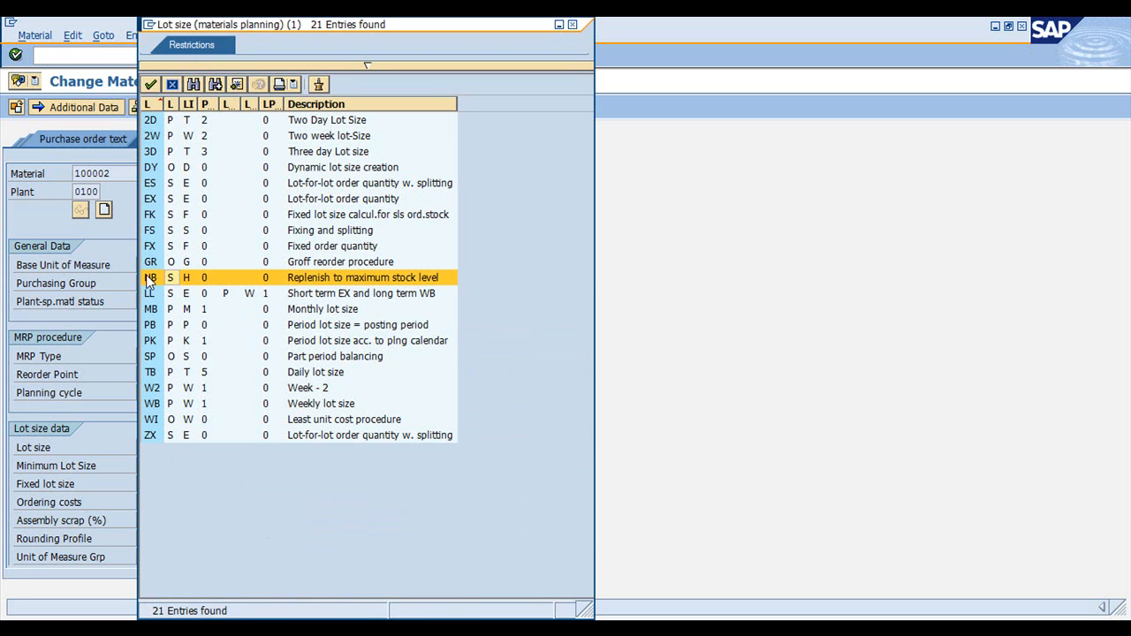
double_click(270, 278)
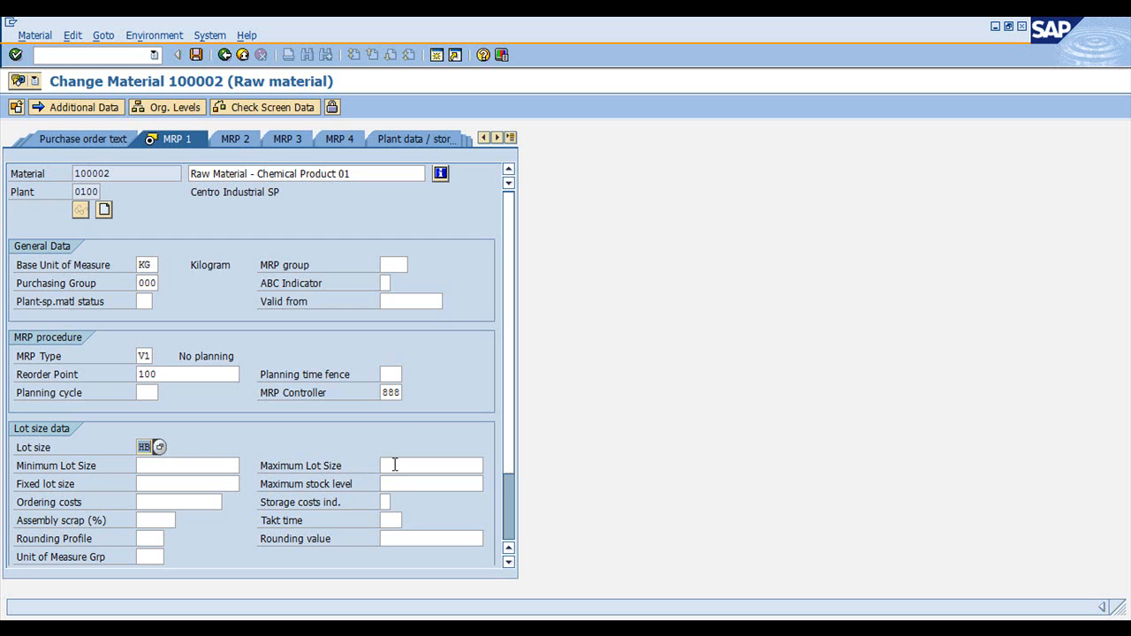
Enter a maximum stock level of 500 and save the changed material.
left_click(394, 485)
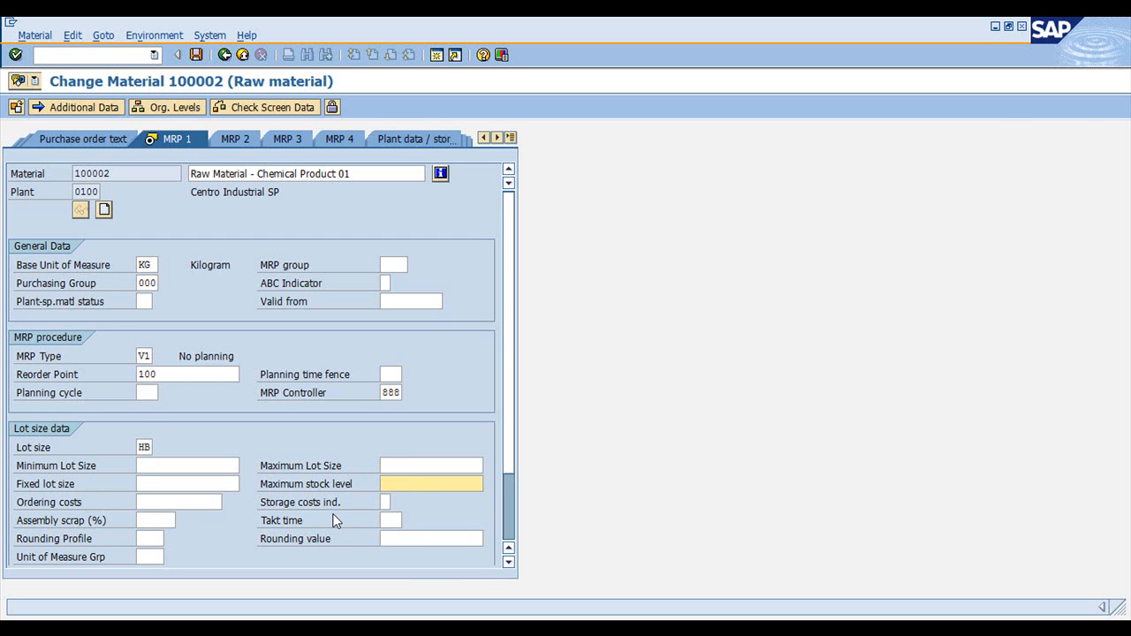
type("500")
left_click(242, 109)
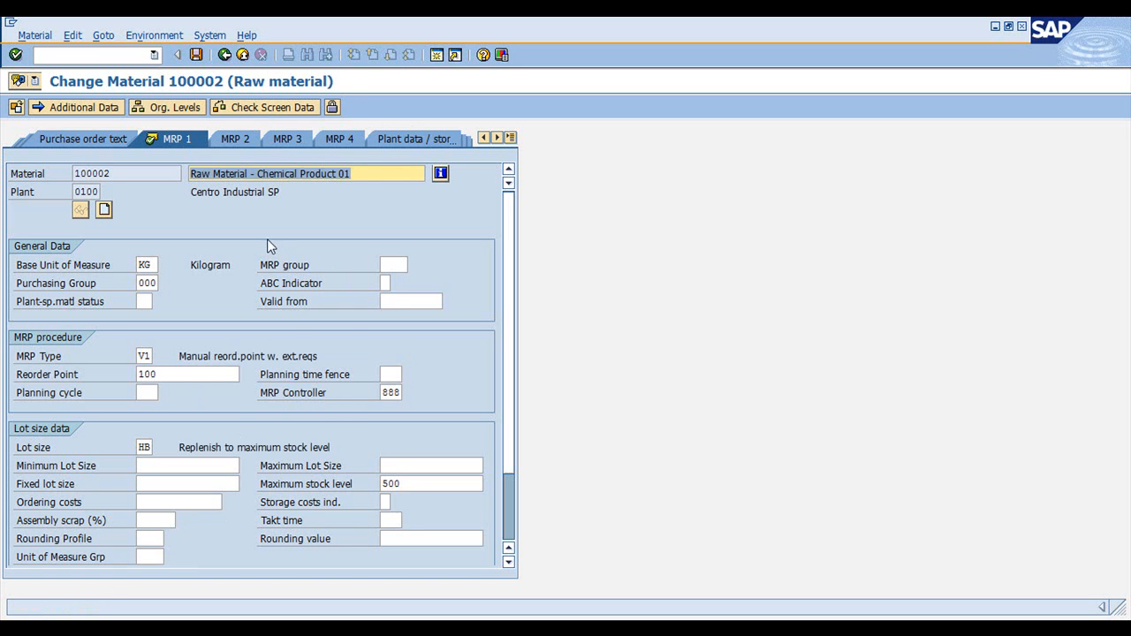
left_click(195, 55)
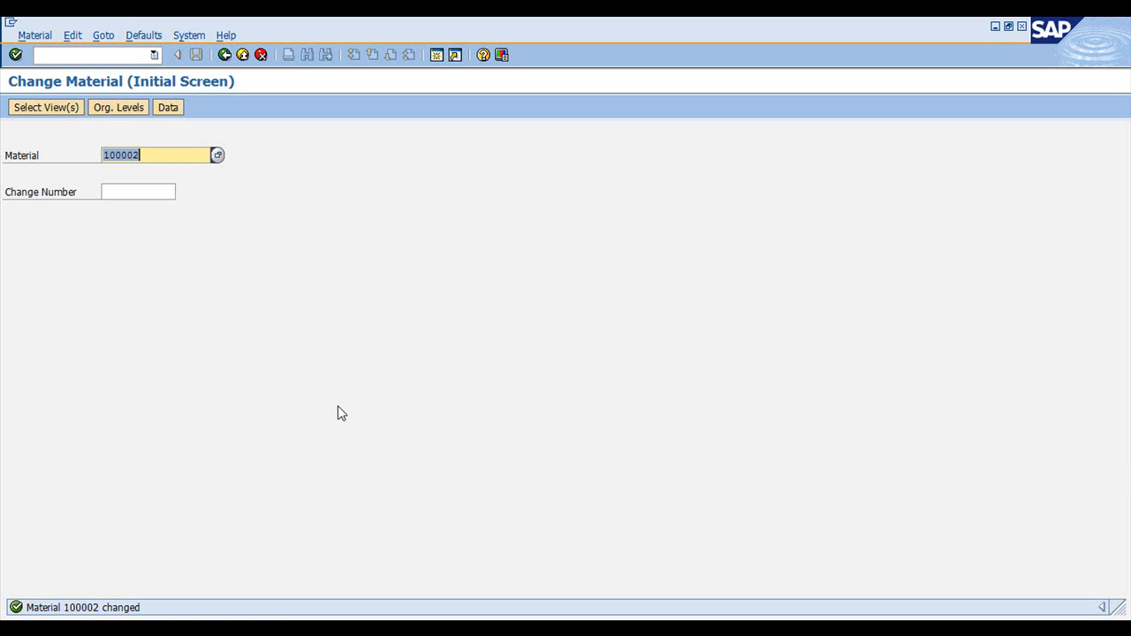
Display the stock/requirements list for material 100002 in plant 0100 with transaction MD04 and examine the available stock quantity.
left_click(61, 55)
type("/n")
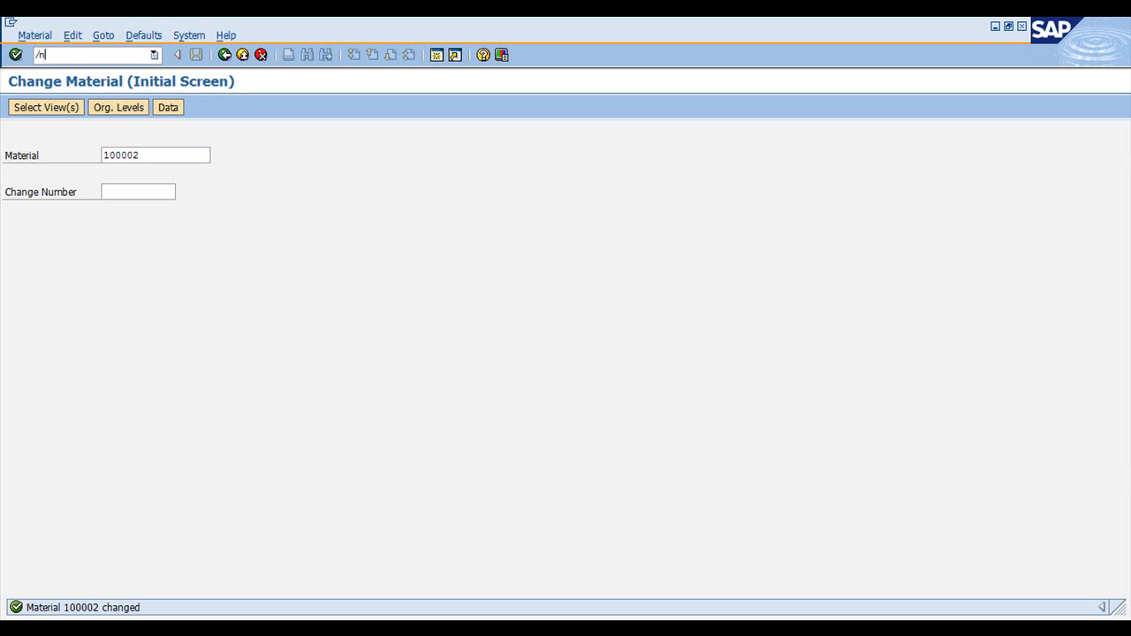
type("md04")
key("Return")
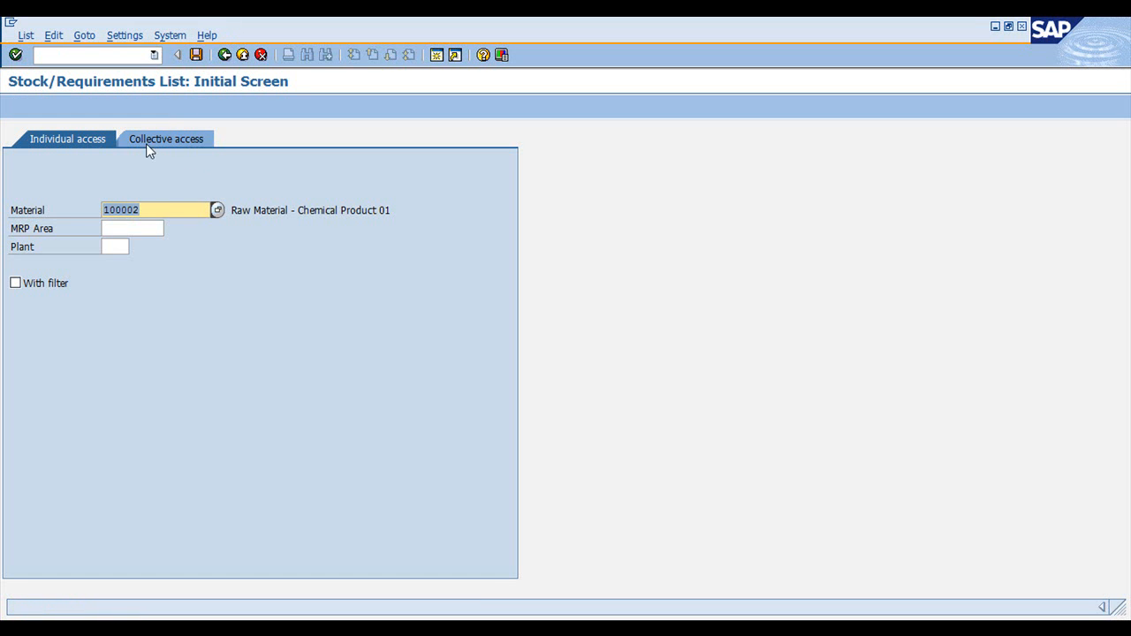
key("Tab")
key("Tab")
type("01")
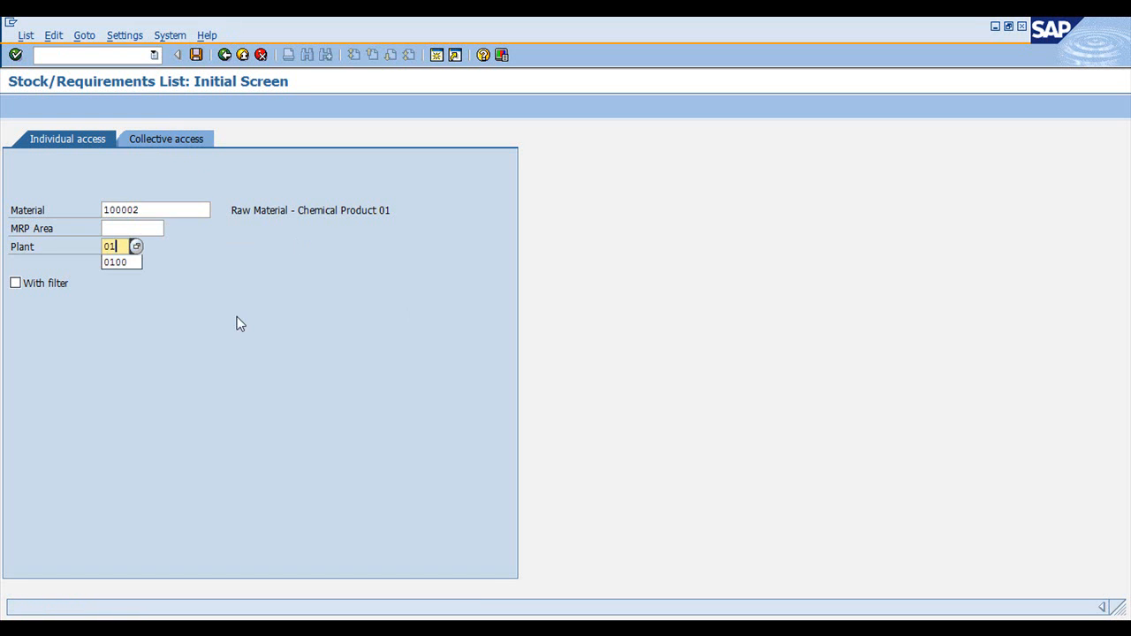
type("00")
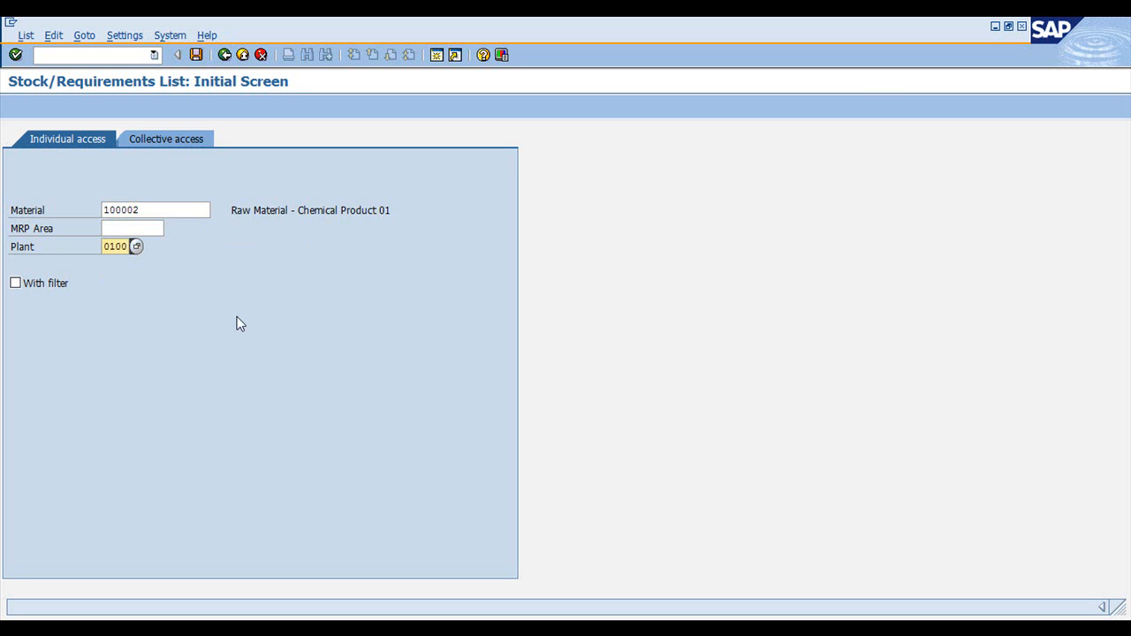
key("Return")
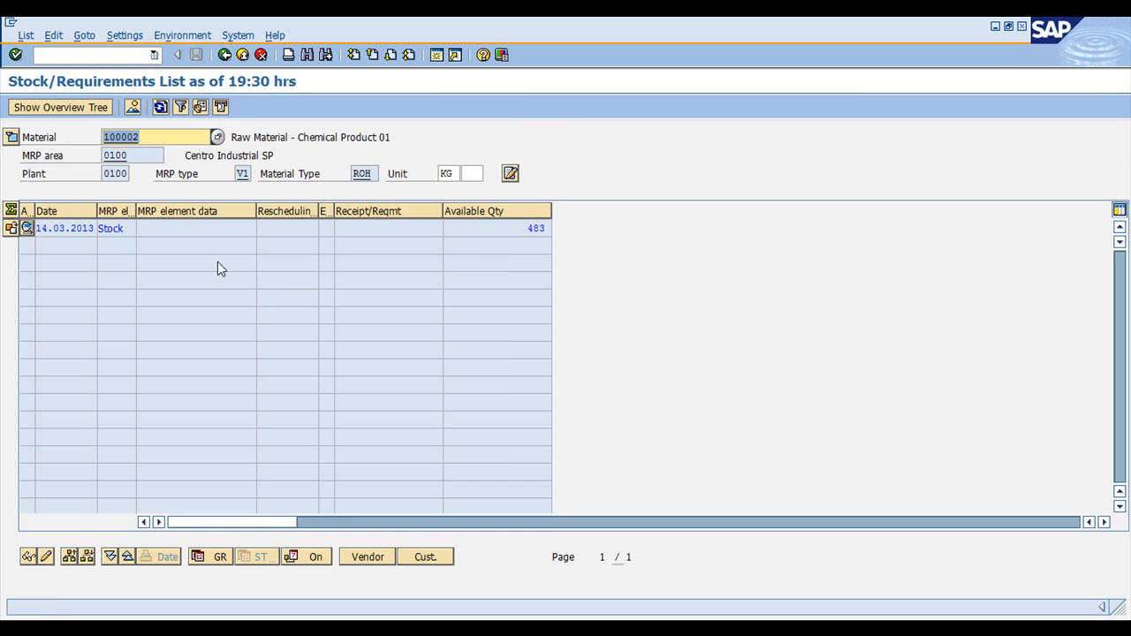
left_click(506, 228)
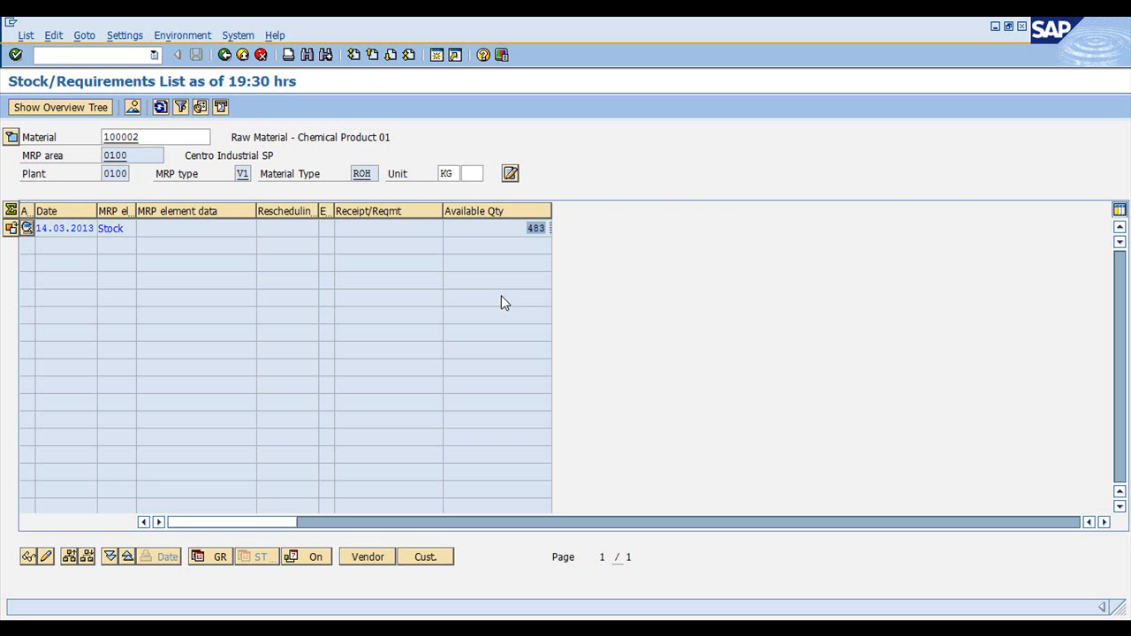
left_click(499, 229)
Start transaction MD02 for single-item, multi-level planning.
left_click(107, 54)
type("/nmd02")
key("Return")
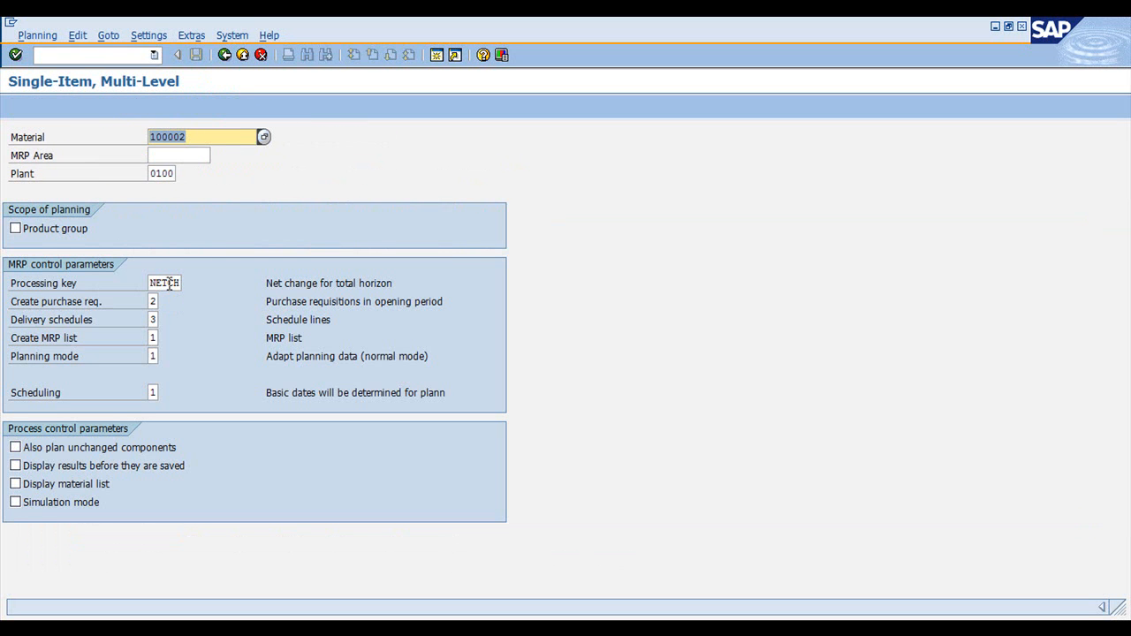
Set the delivery schedules parameter for material 100002 in plant 0100 to 1, No schedule lines.
left_click(192, 139)
left_click(160, 175)
left_click(174, 283)
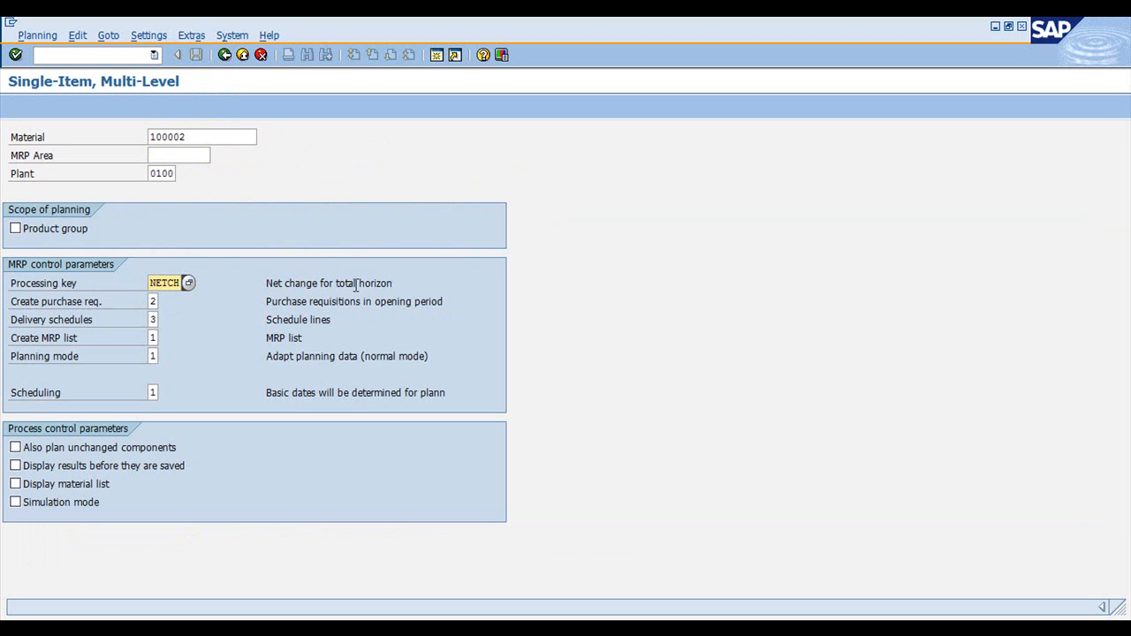
left_click(152, 301)
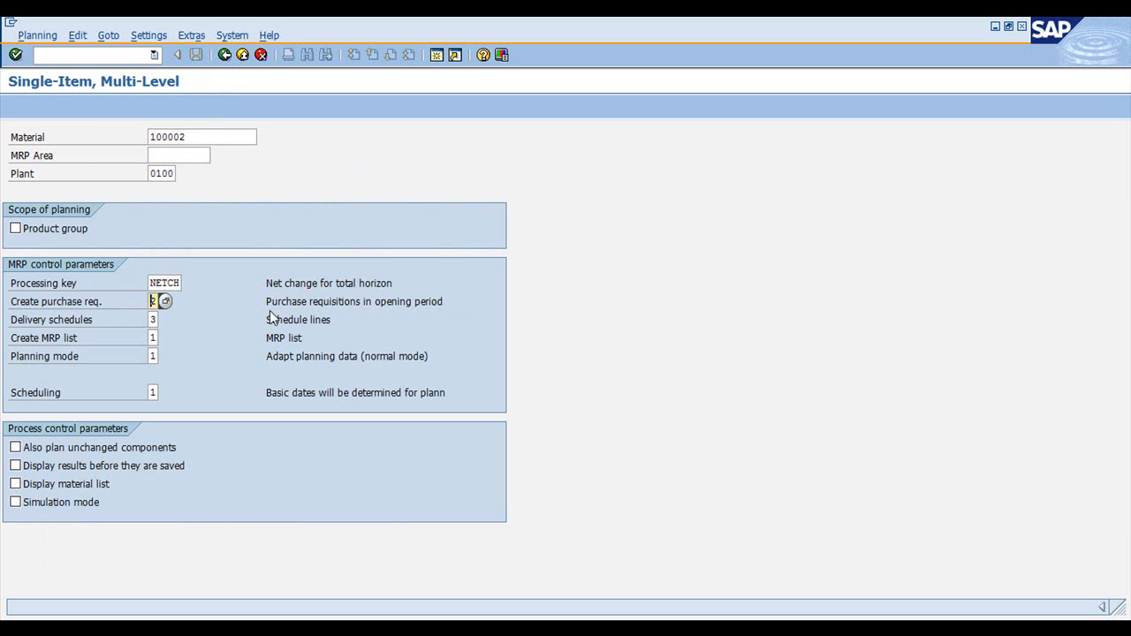
left_click(152, 319)
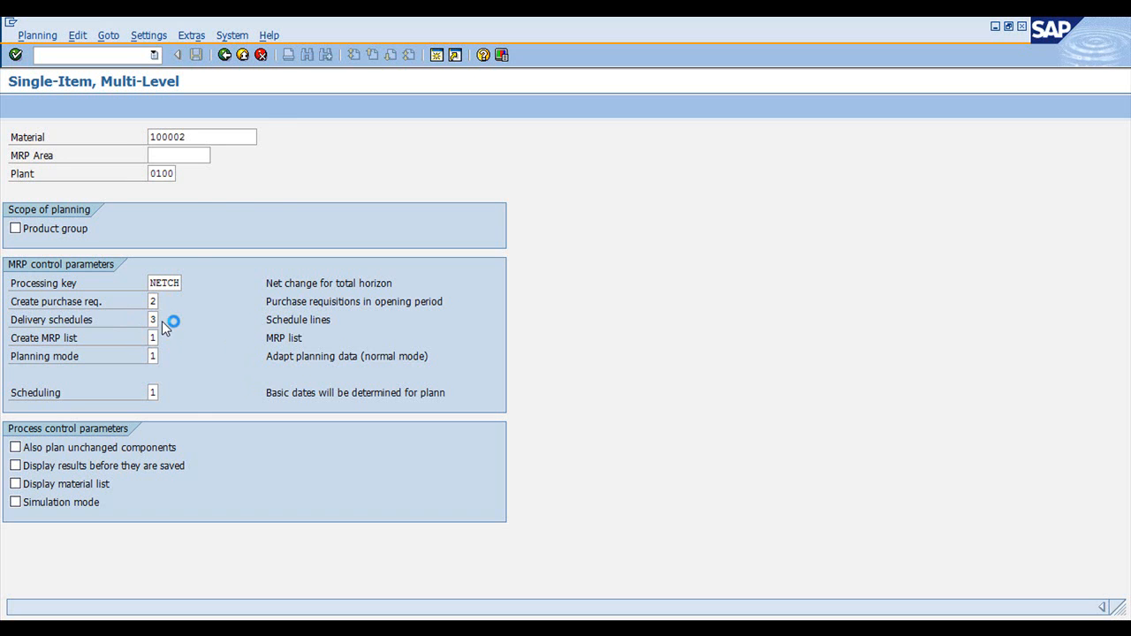
left_click(164, 320)
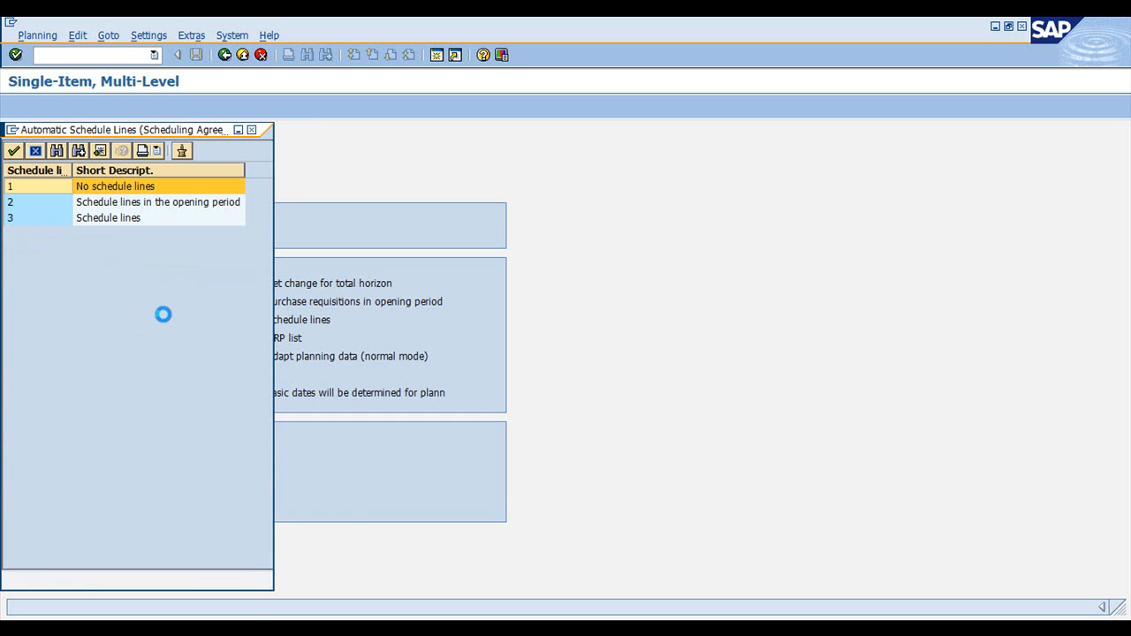
double_click(108, 188)
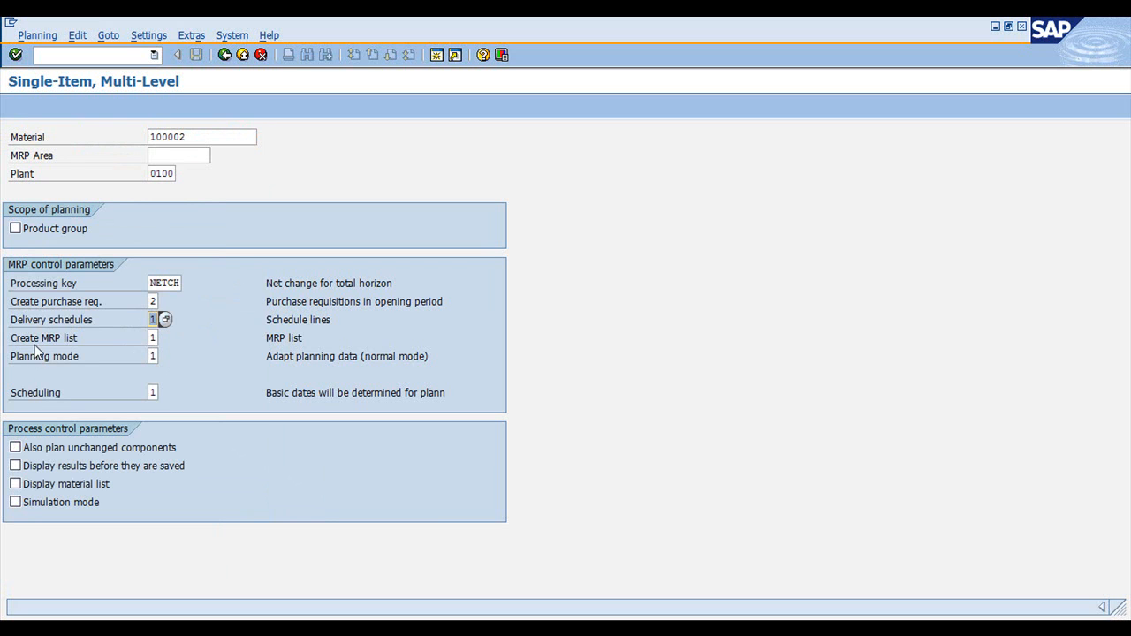
Set the planning mode to 3, Delete and recreate planning data.
left_click(153, 338)
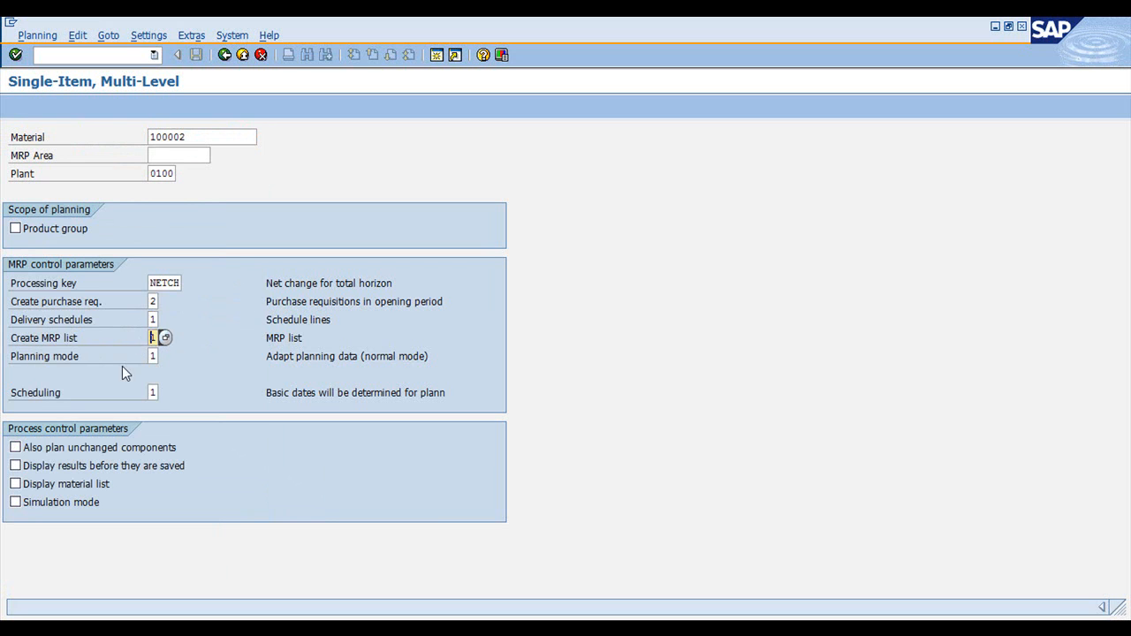
left_click(153, 356)
left_click(164, 356)
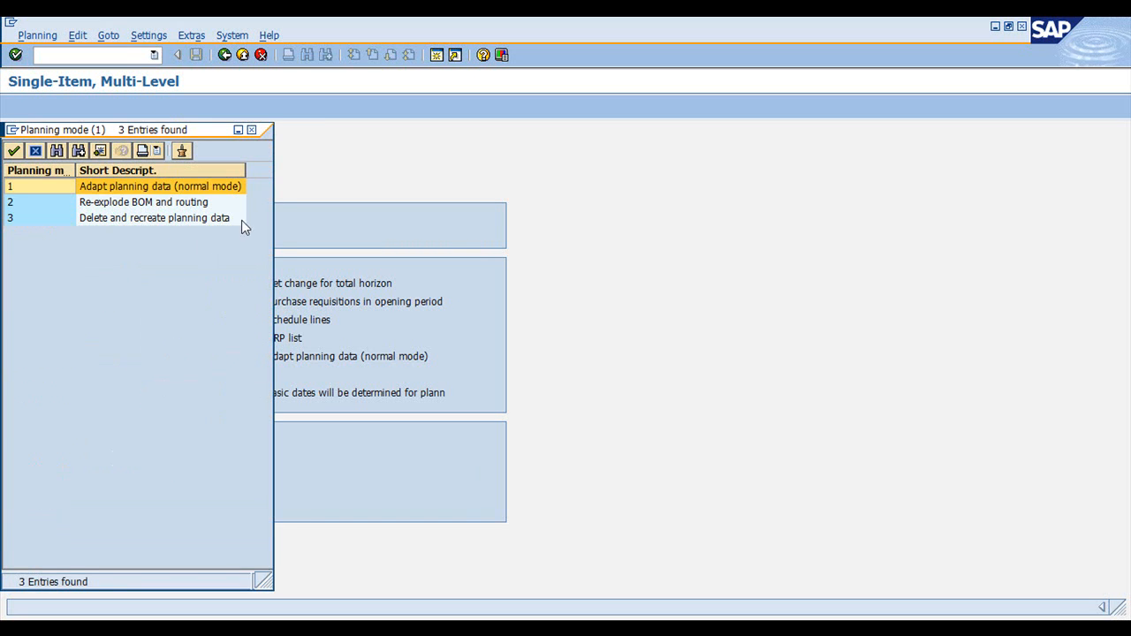
left_click(104, 221)
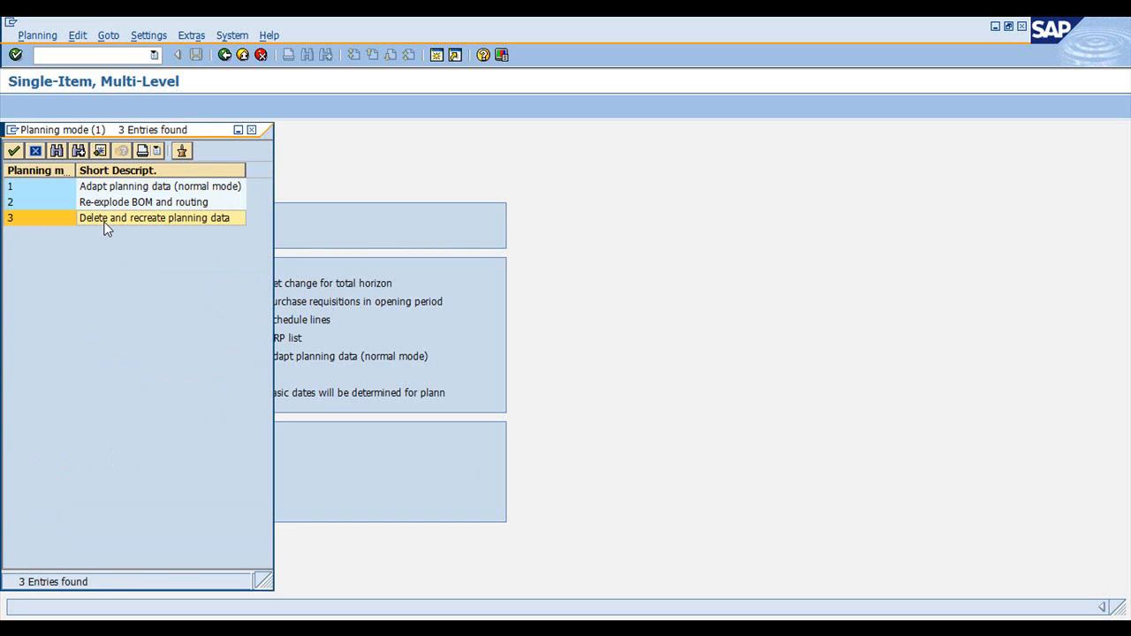
double_click(189, 221)
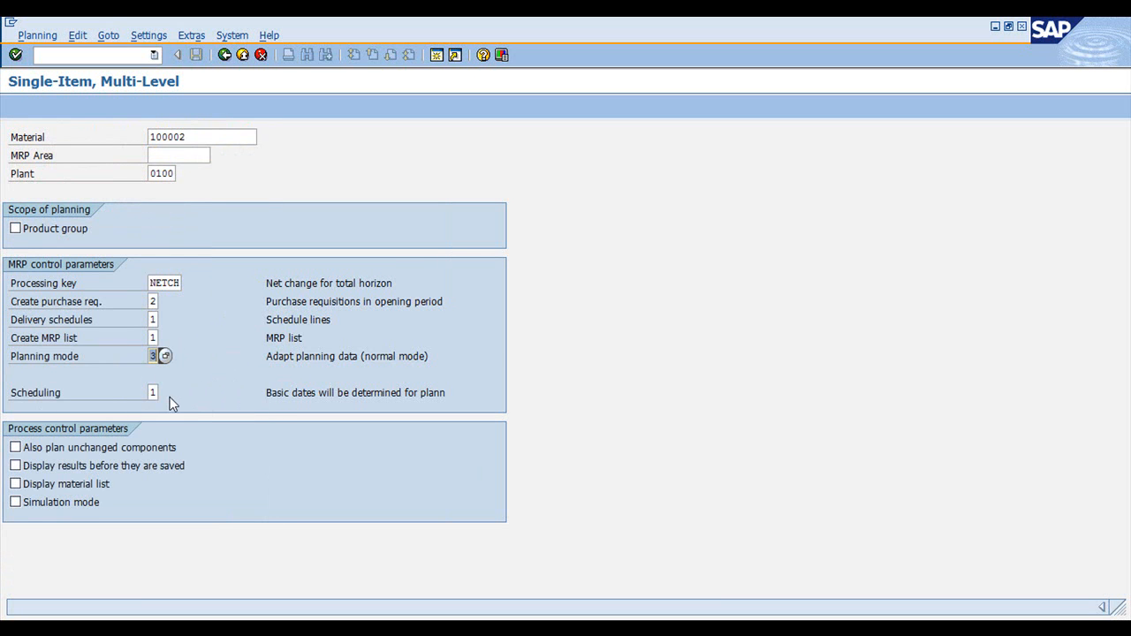
Enable displaying results before they are saved, run the planning for material 100002 and examine the available stock quantity.
left_click(16, 466)
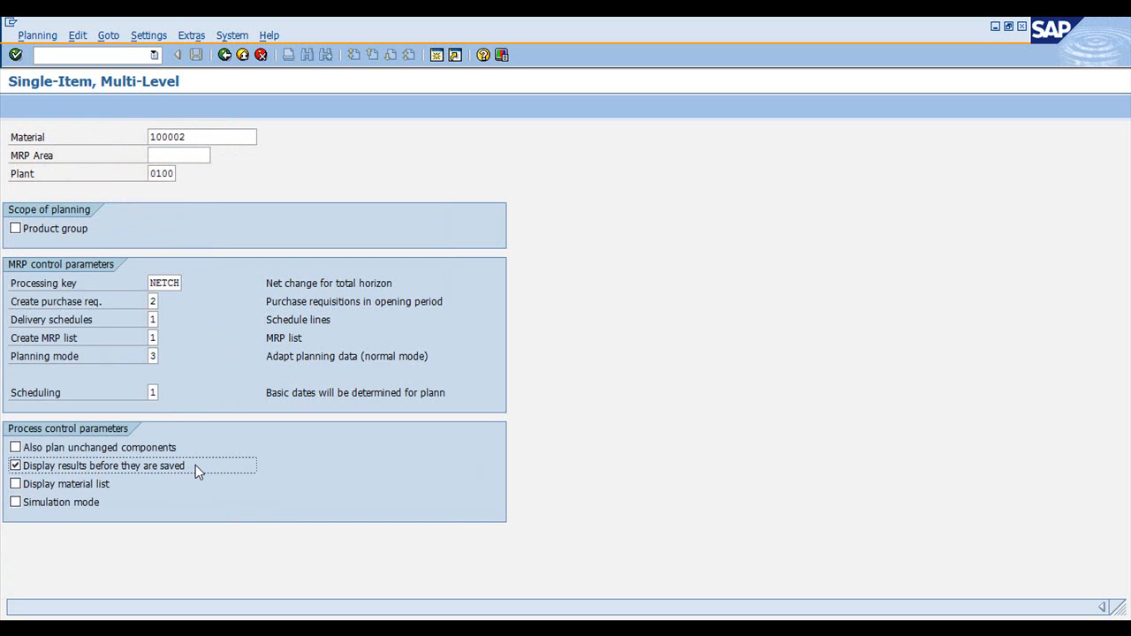
key("Return")
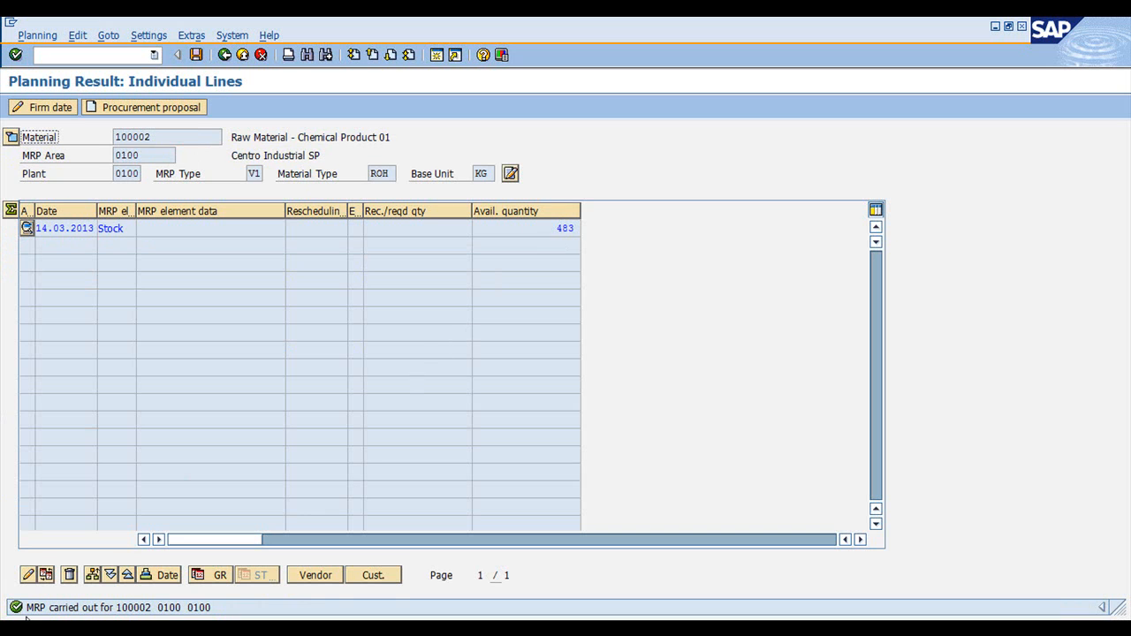
left_click(108, 56)
left_click(552, 228)
Open a new session and start transaction MB1A to enter a goods issue.
left_click(71, 55)
left_click_drag(155, 140, 14, 138)
key("ctrl+c")
left_click(93, 57)
type("/omb1a")
key("Return")
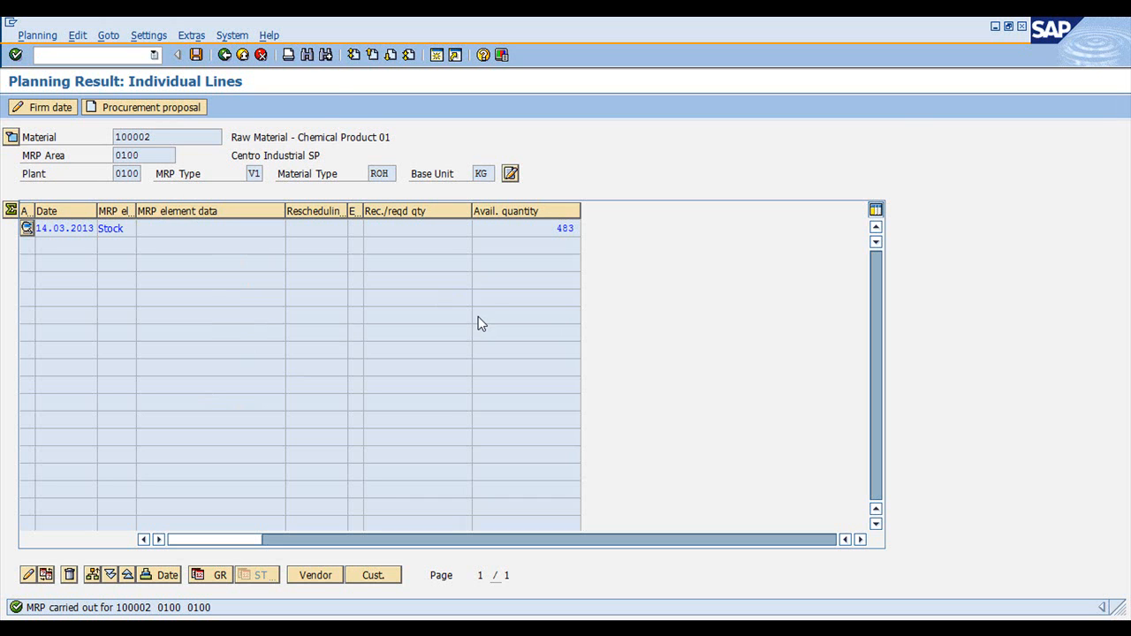
left_click(437, 55)
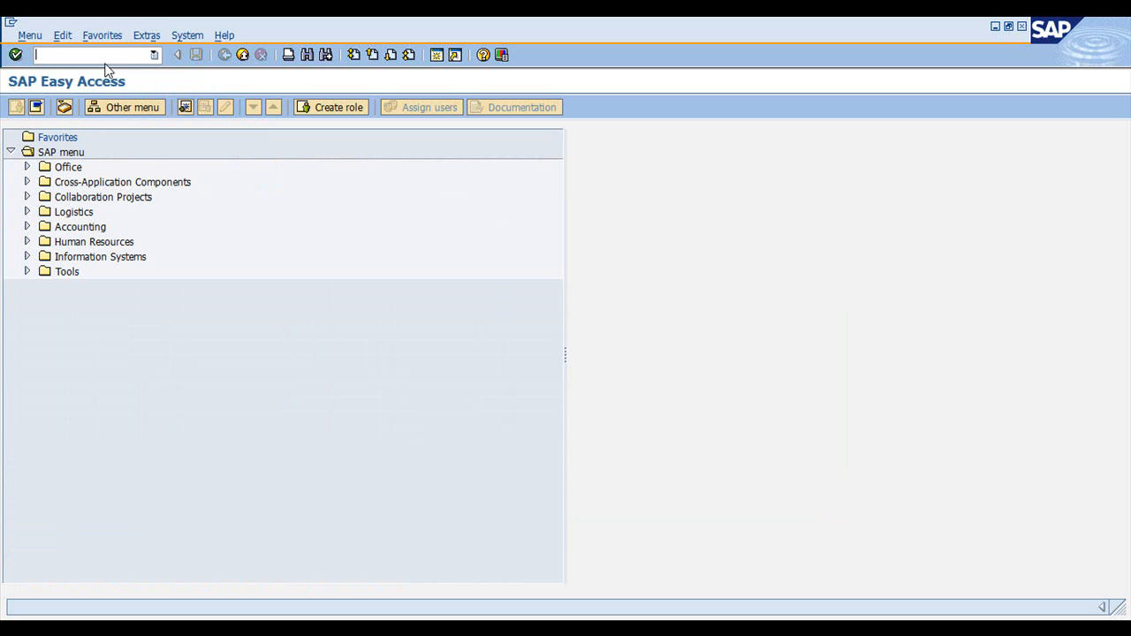
type("mb1a")
key("Return")
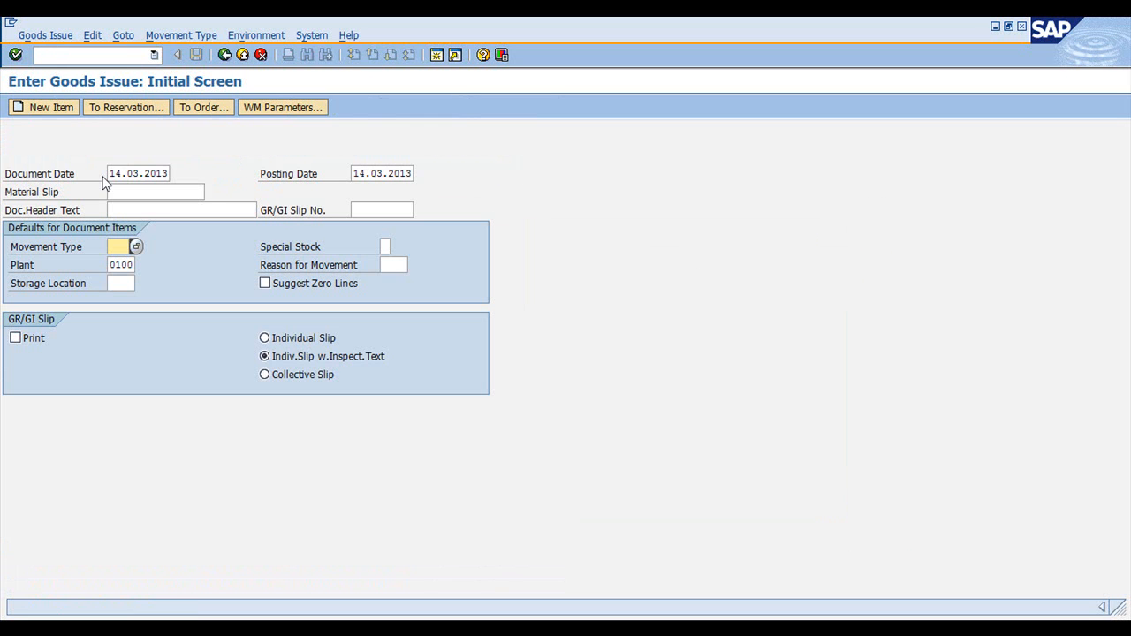
Enter movement type 201 and storage location 0001 as defaults for the goods issue from plant 0100.
left_click(139, 189)
left_click(133, 210)
left_click(128, 246)
type("201")
left_click(112, 282)
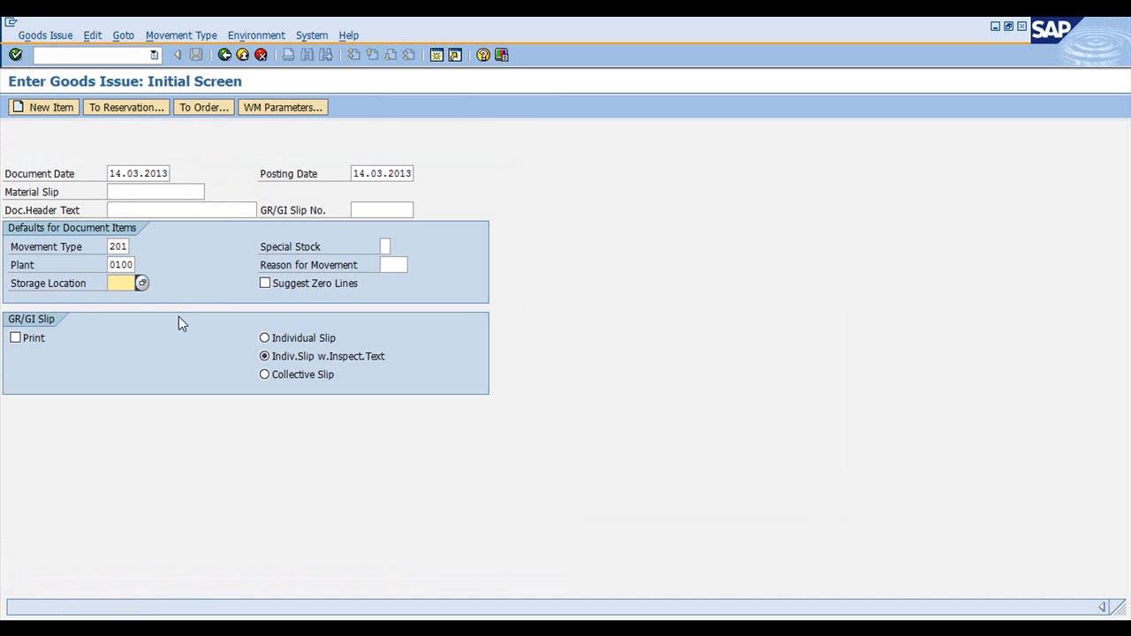
type("0001")
key("Return")
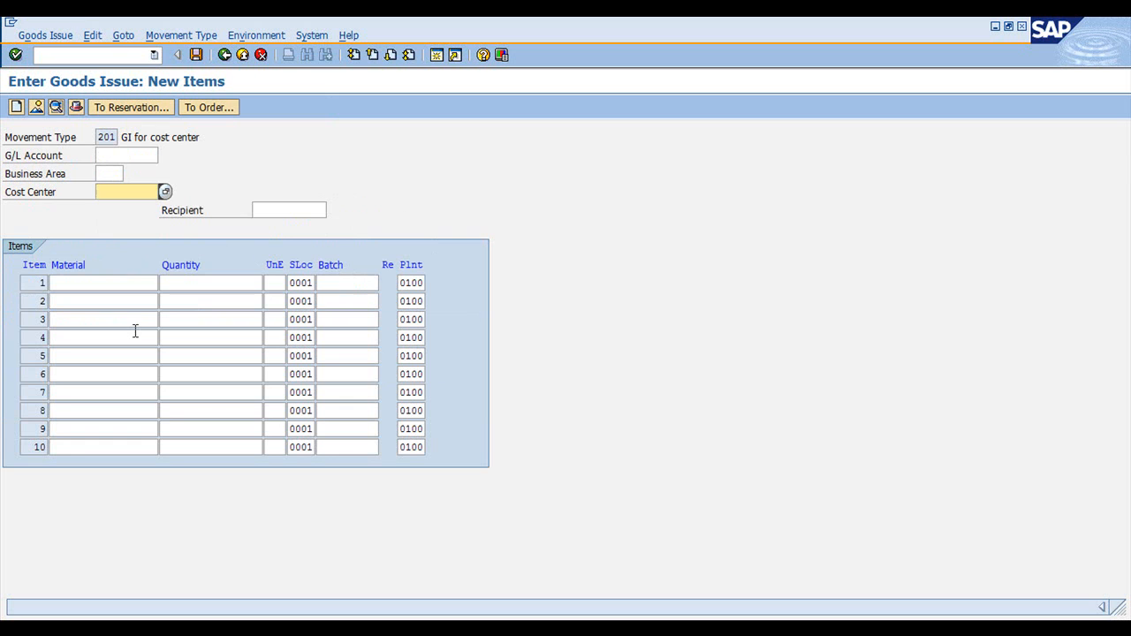
Enter cost center 0100-00001 and material 100002 as the first item of the goods issue.
key("BackSpace")
left_click(150, 211)
left_click(94, 283)
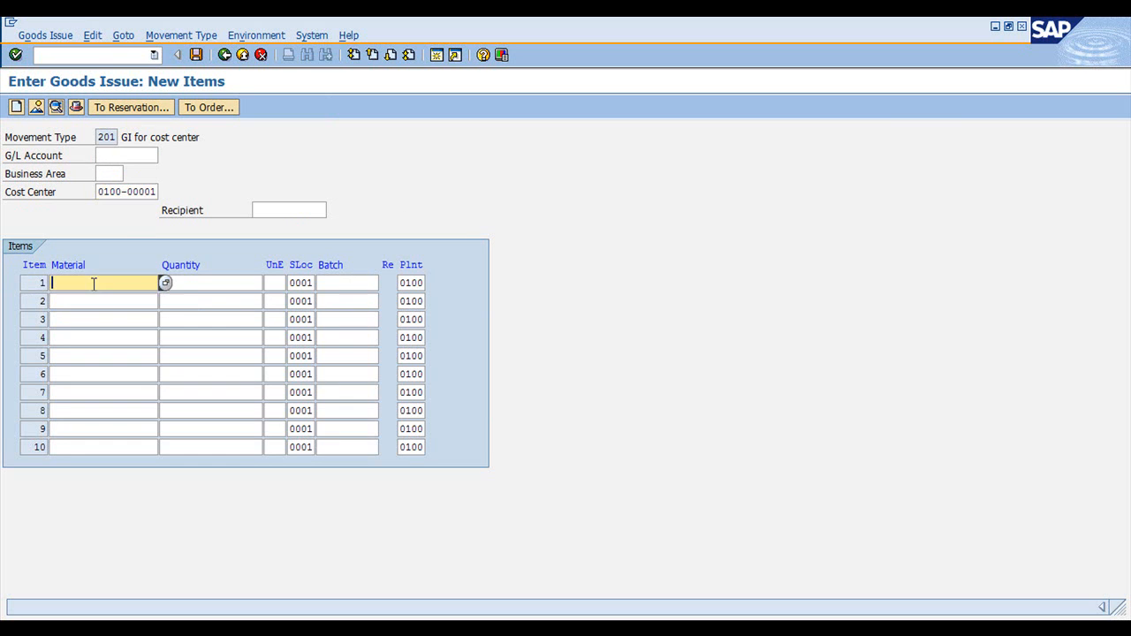
type("100002")
Display the stock overview of material 100002 with MMBE in another session and look up batch 01012013 with its unrestricted stock.
left_click(96, 55)
type("/")
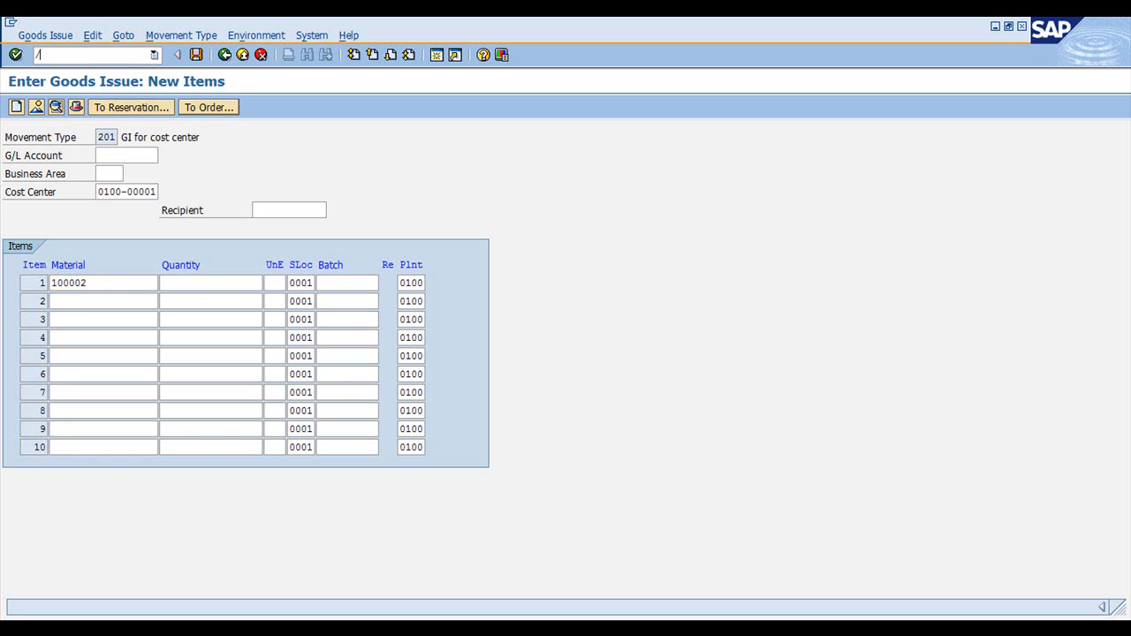
type("ommbe")
key("Return")
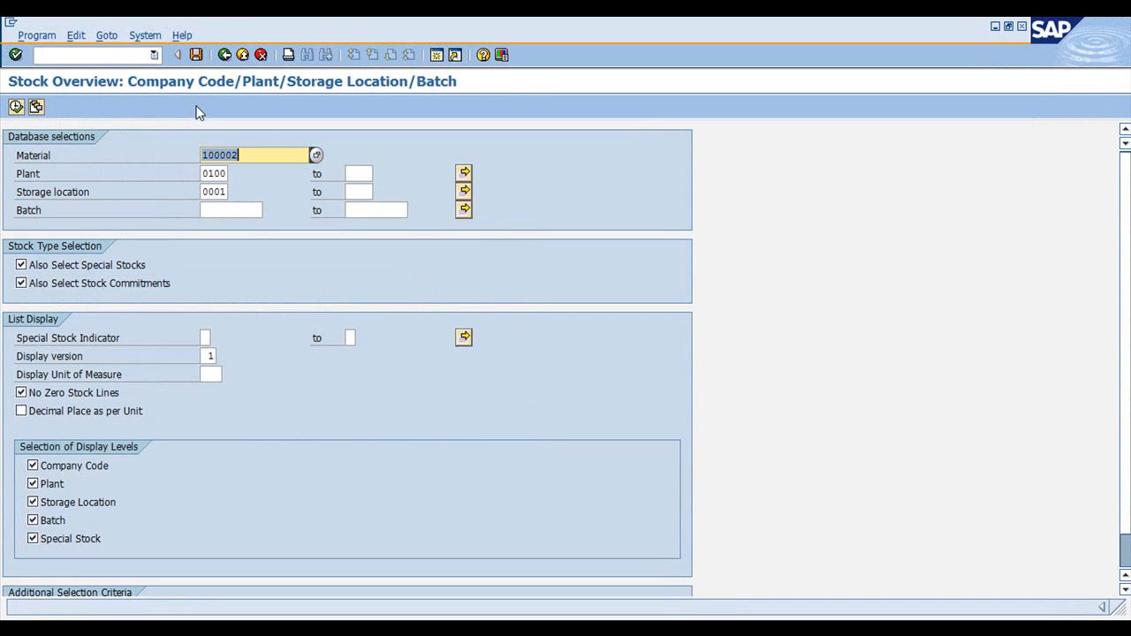
left_click(16, 107)
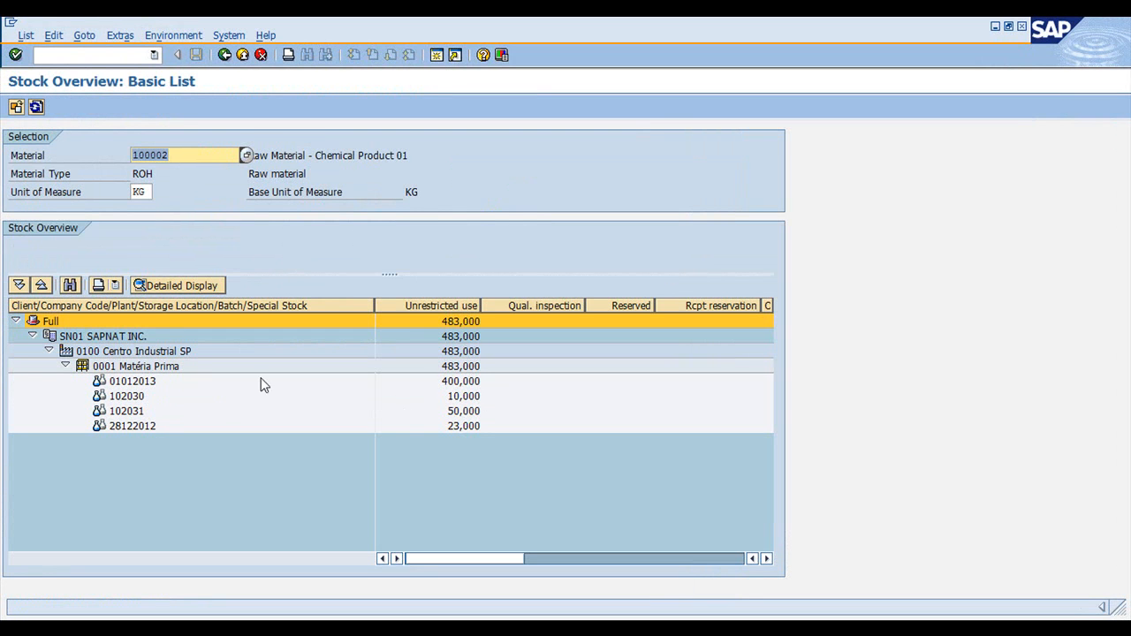
left_click(138, 383)
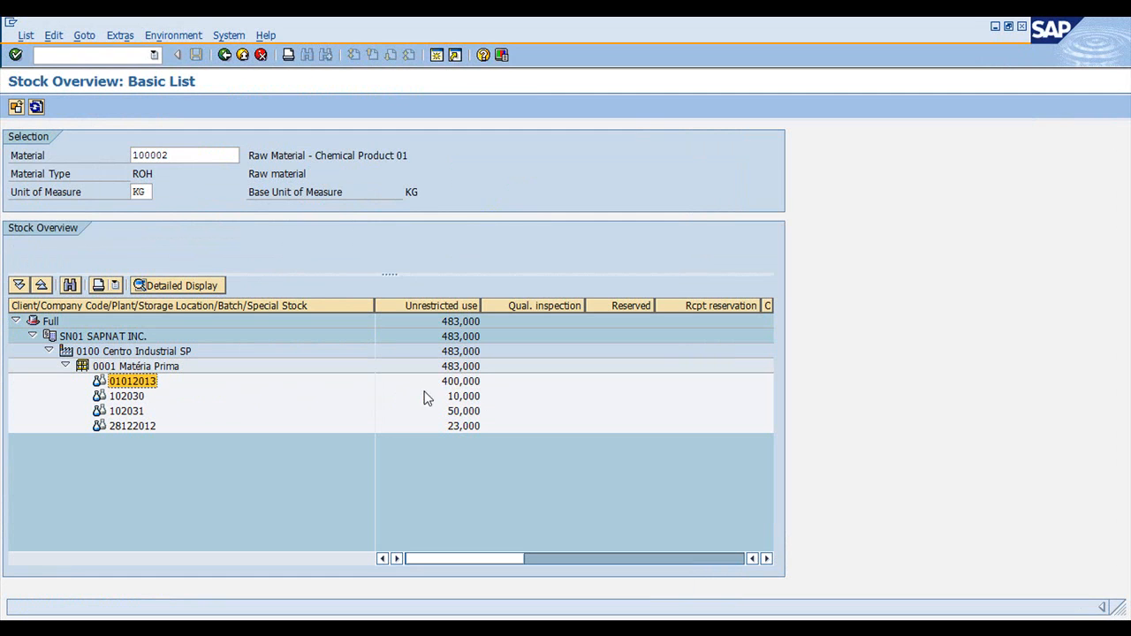
left_click(461, 382)
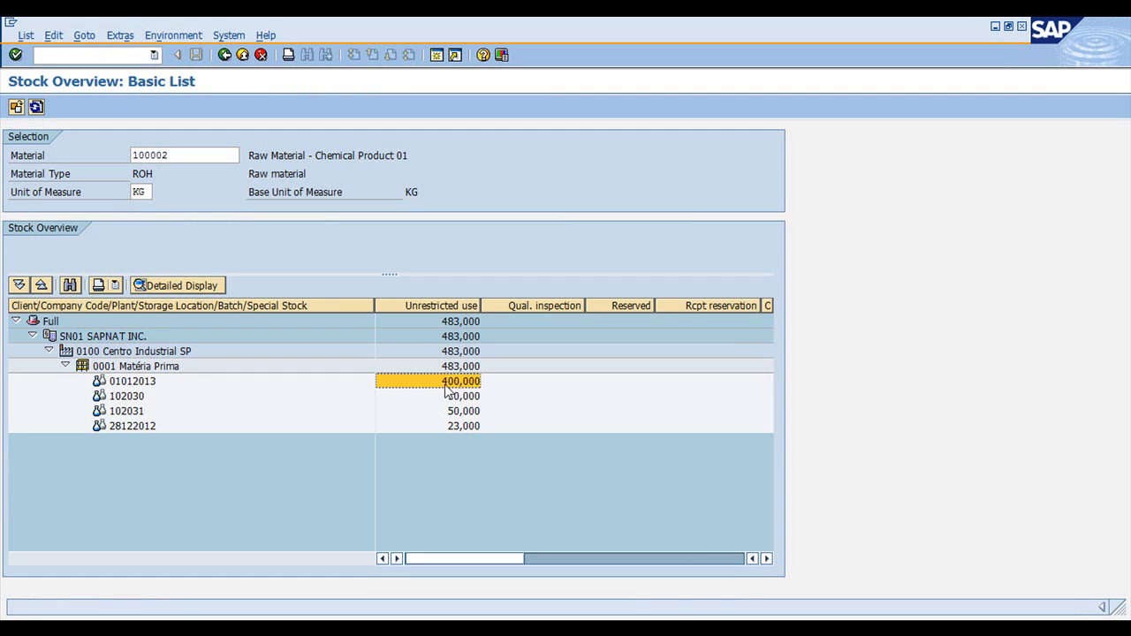
left_click(132, 382)
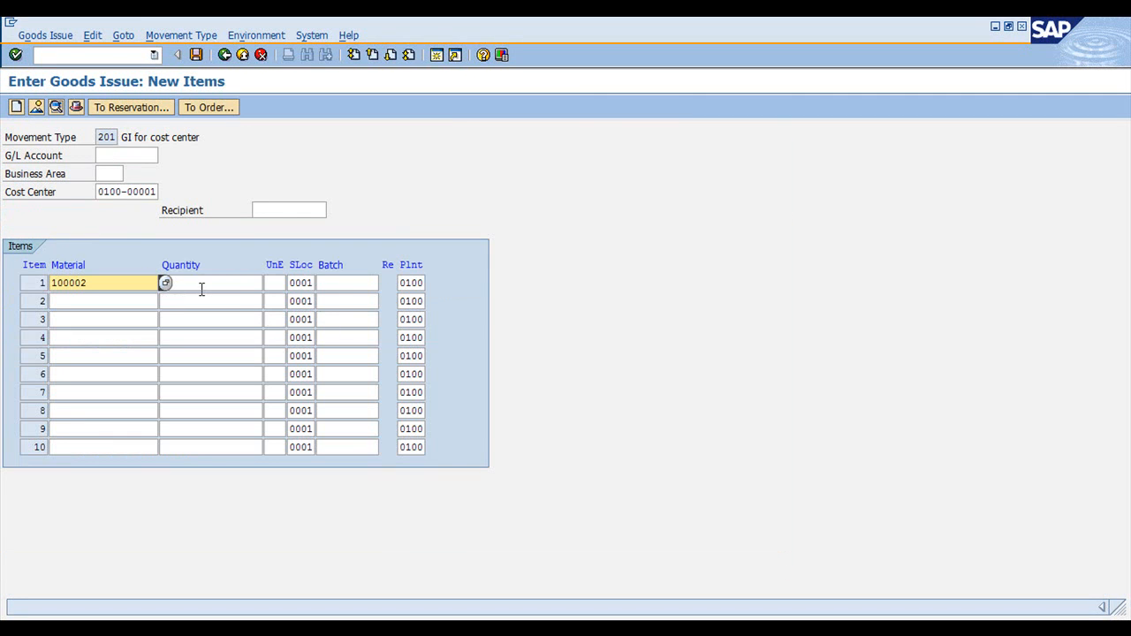
Complete the first goods issue item with quantity 400 and batch 01012013, and post the document.
left_click(236, 285)
type("400")
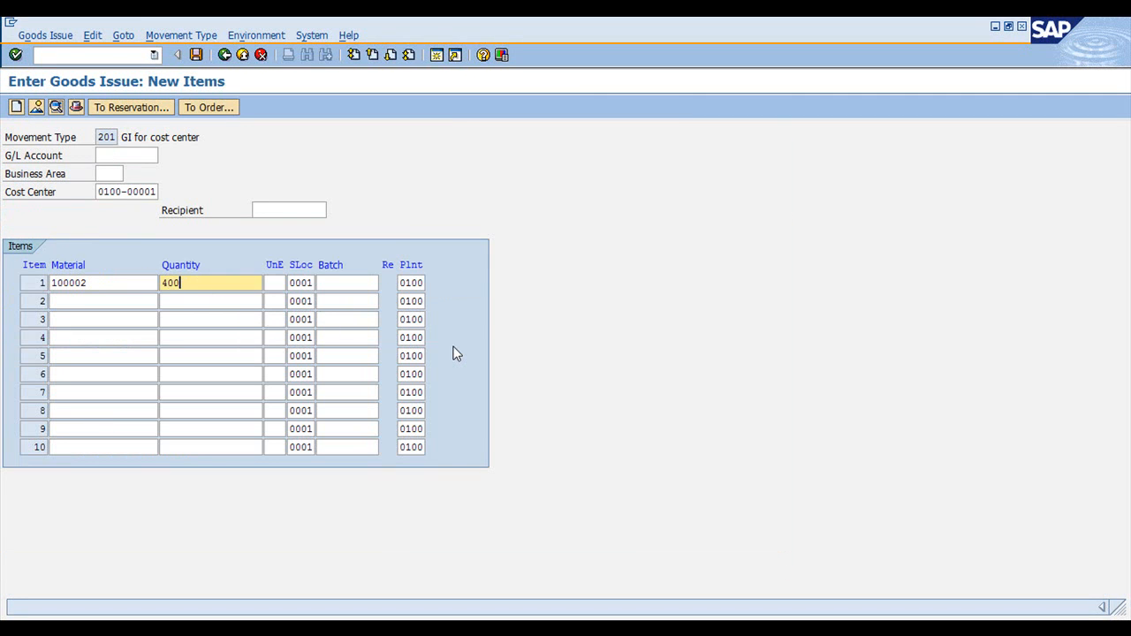
left_click(358, 287)
key("ctrl+v")
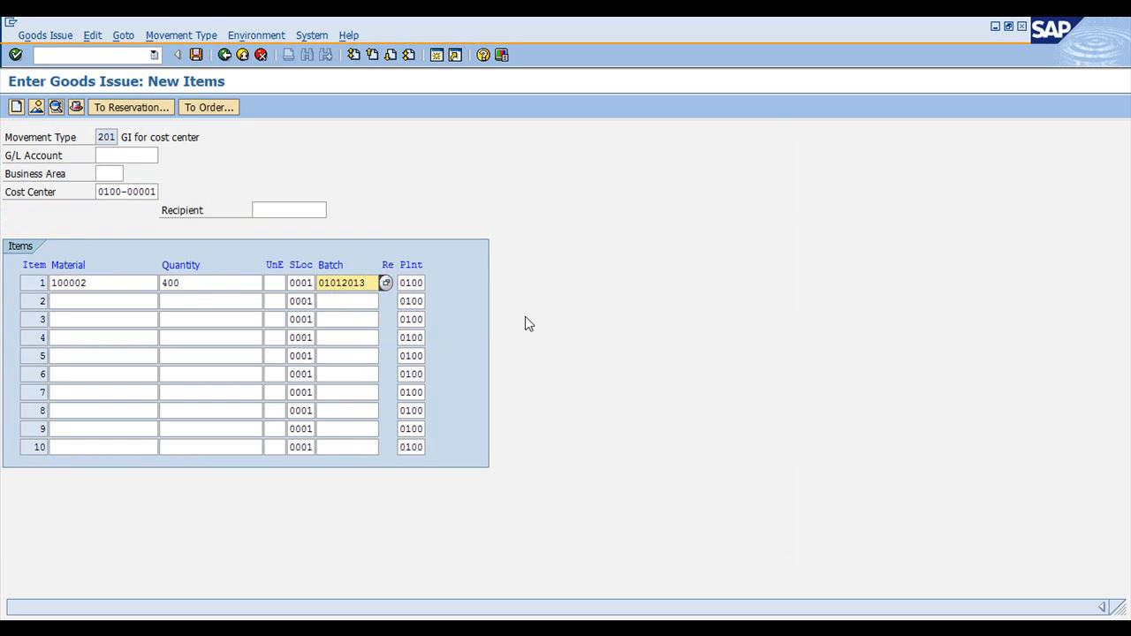
key("Return")
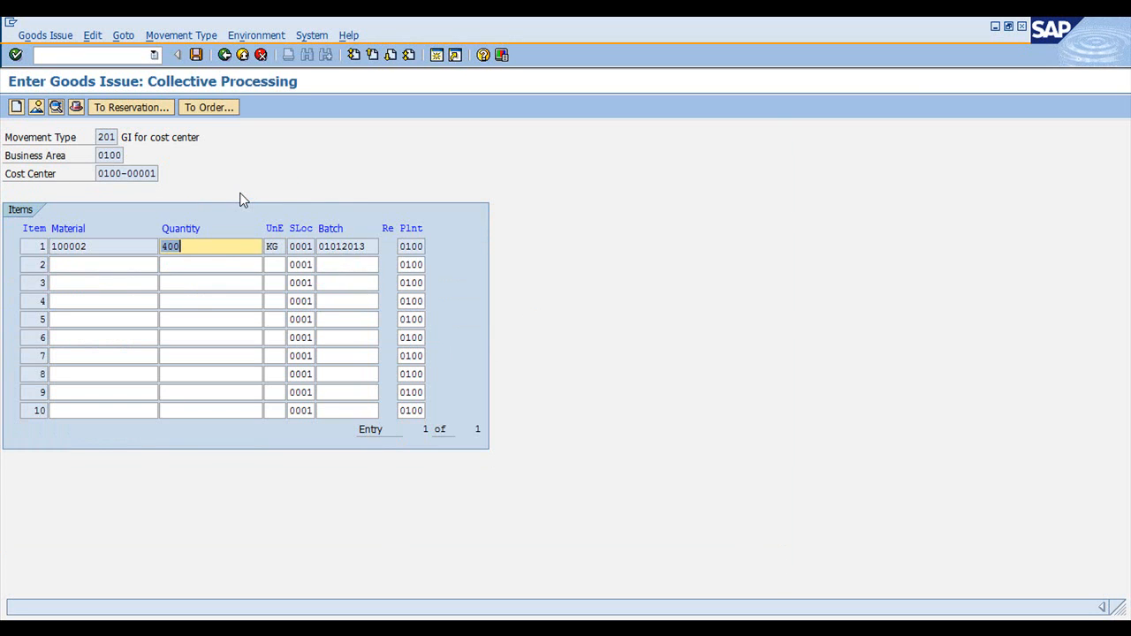
left_click(196, 55)
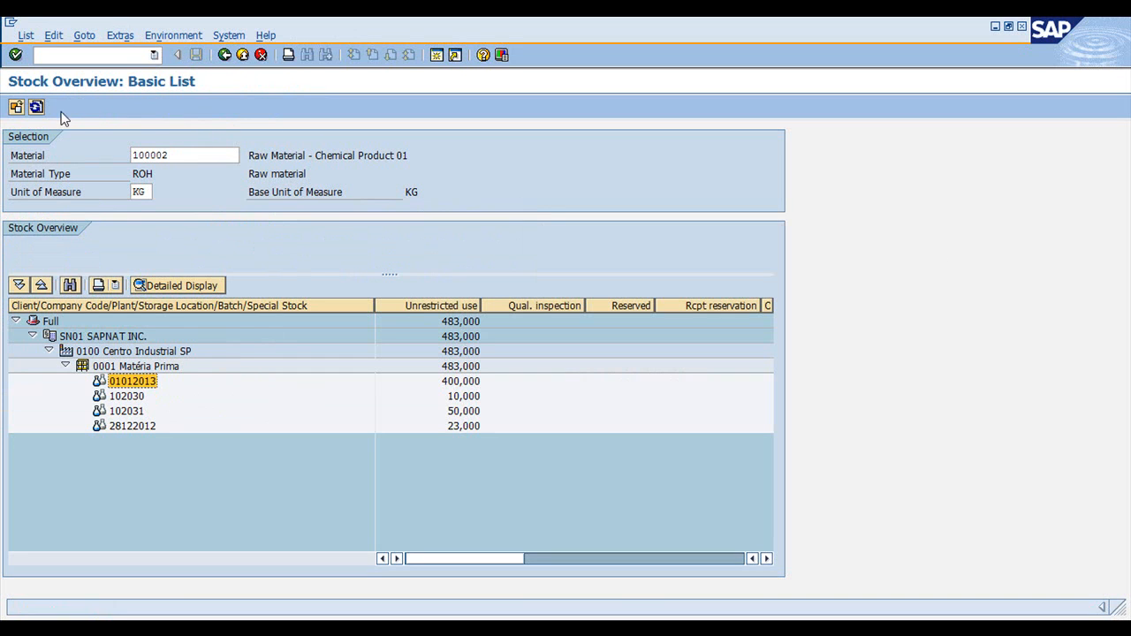
Refresh the stock overview of material 100002 and examine the unrestricted-use stock in storage location 0001.
left_click(36, 107)
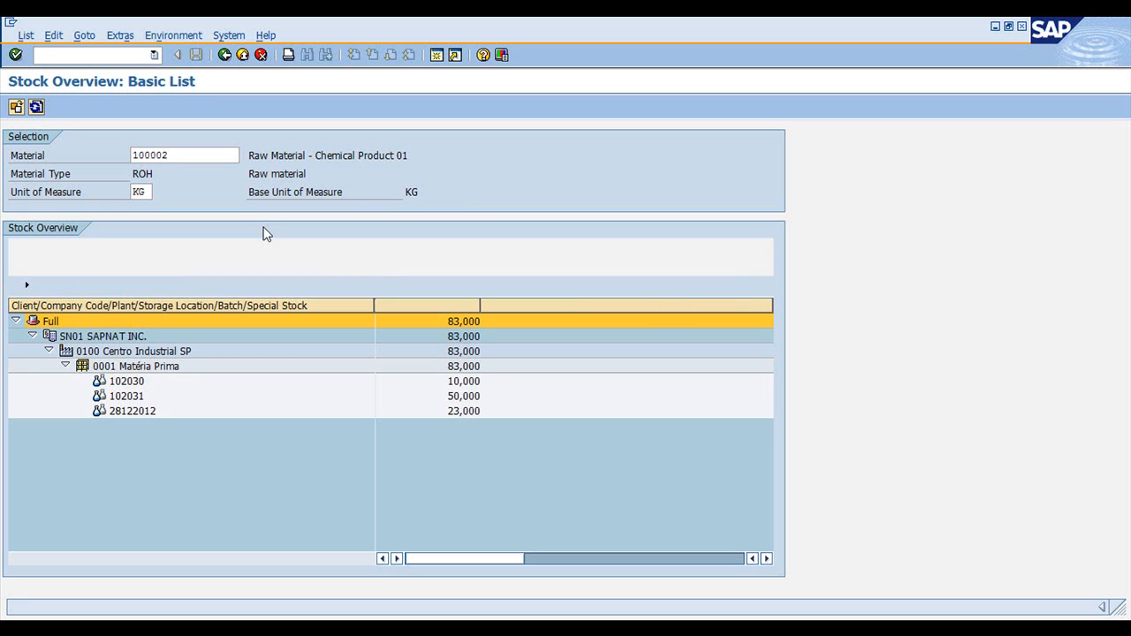
left_click(459, 368)
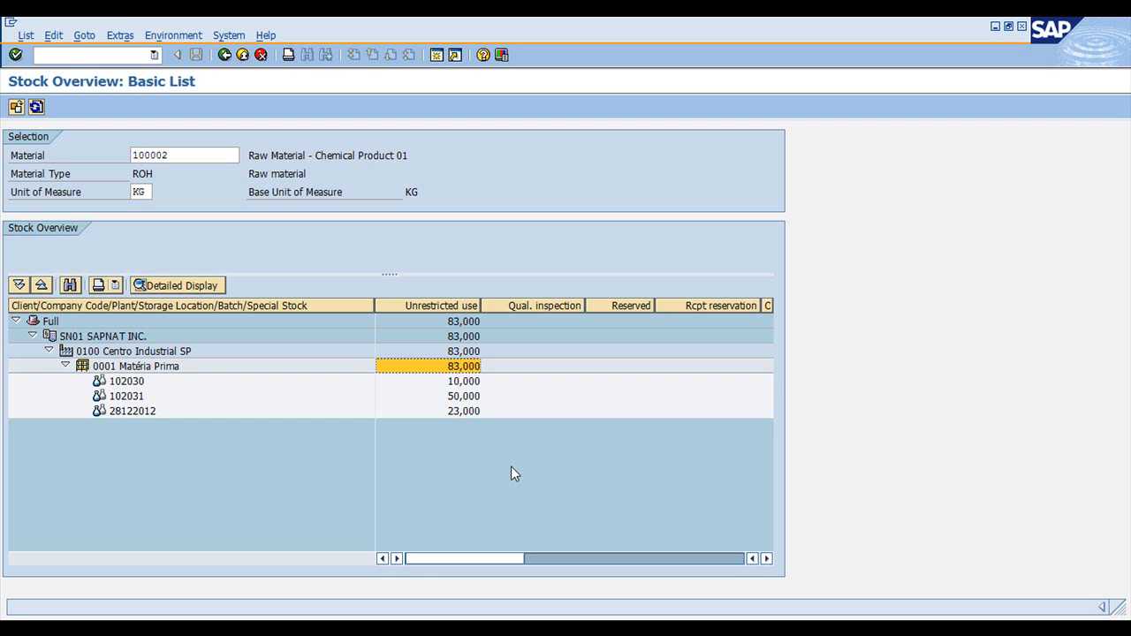
left_click(72, 54)
Return to the earlier planning result, leave it without saving, and enter material 100002 for a new single-item, multi-level planning run.
key("alt+Tab")
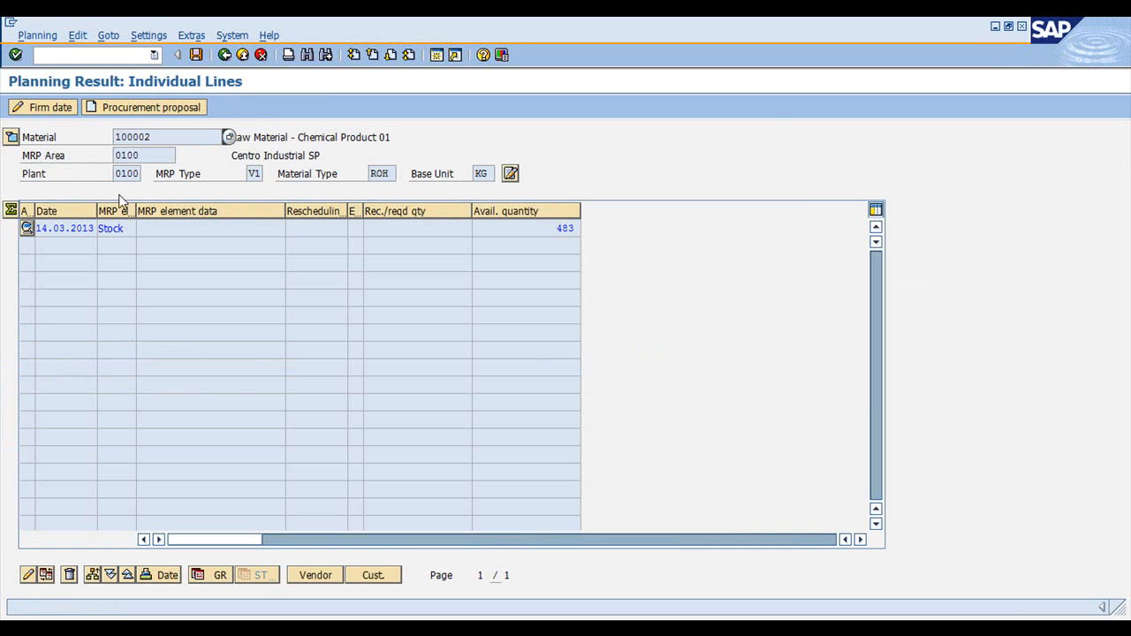
left_click(225, 54)
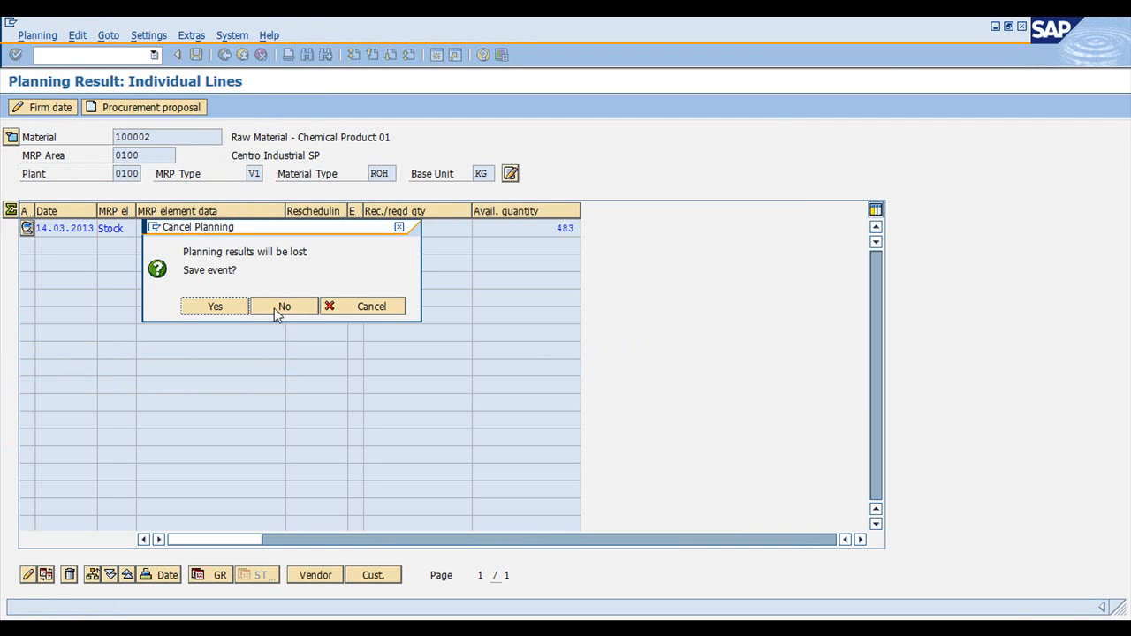
left_click(278, 307)
type("100002")
left_click(177, 153)
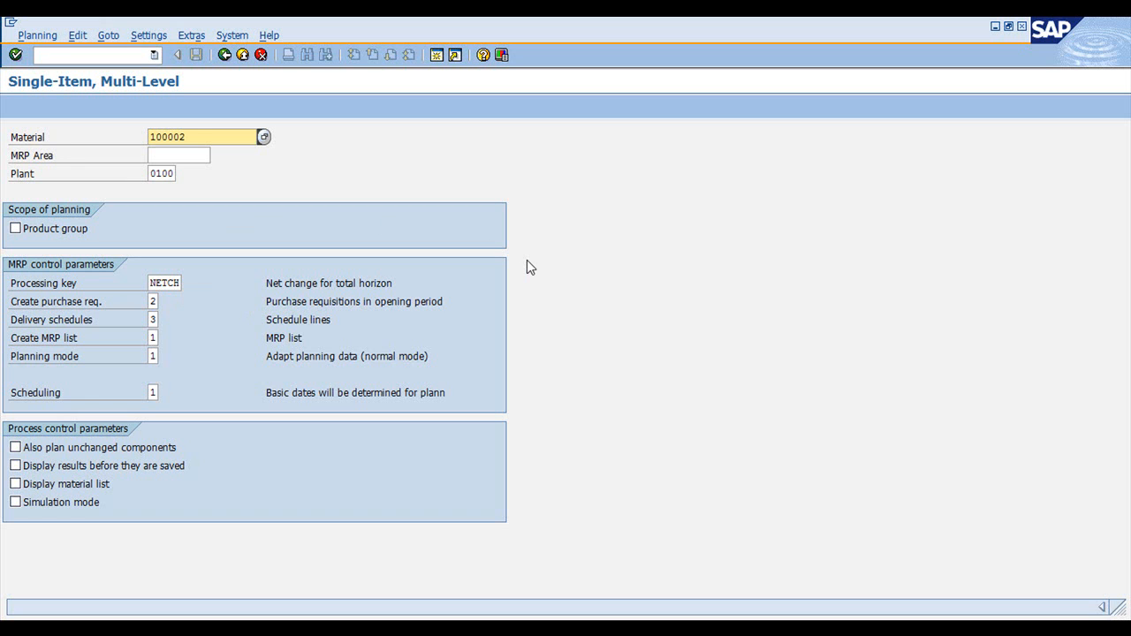
Have the planning results displayed before they are saved and set the planning mode to 3, Delete and recreate planning data.
left_click(168, 283)
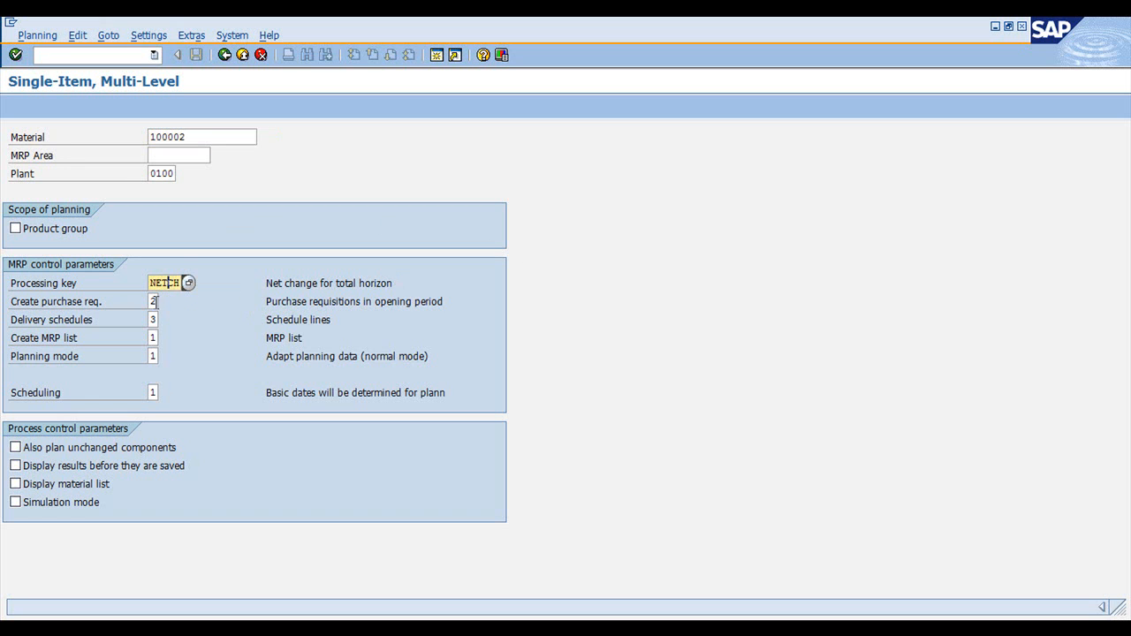
left_click(40, 468)
left_click(152, 392)
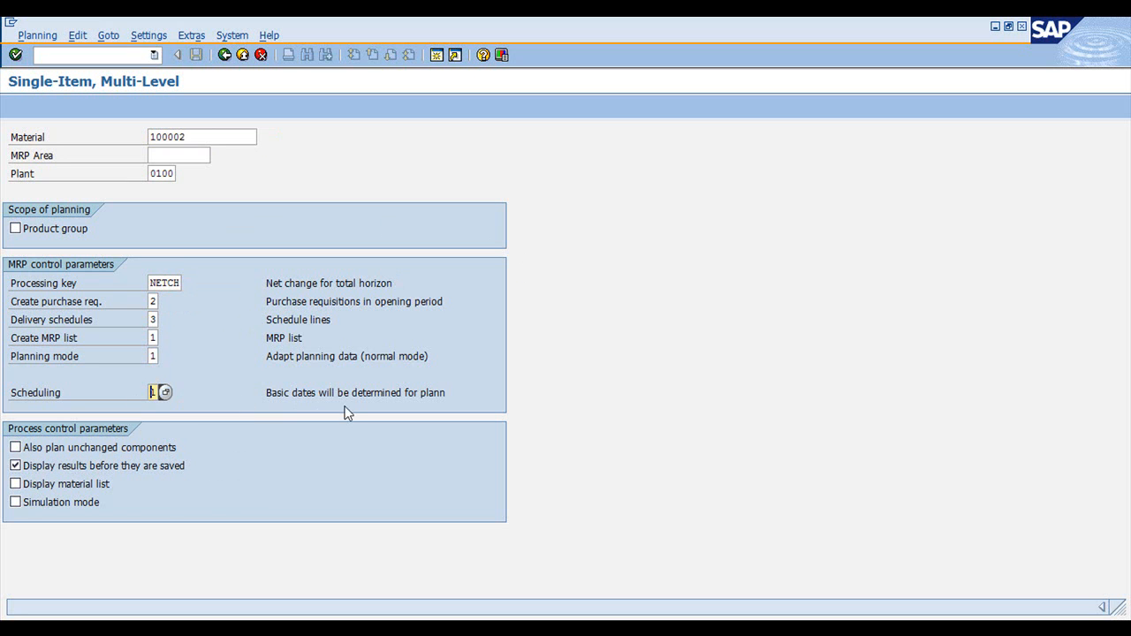
left_click(152, 356)
left_click(165, 356)
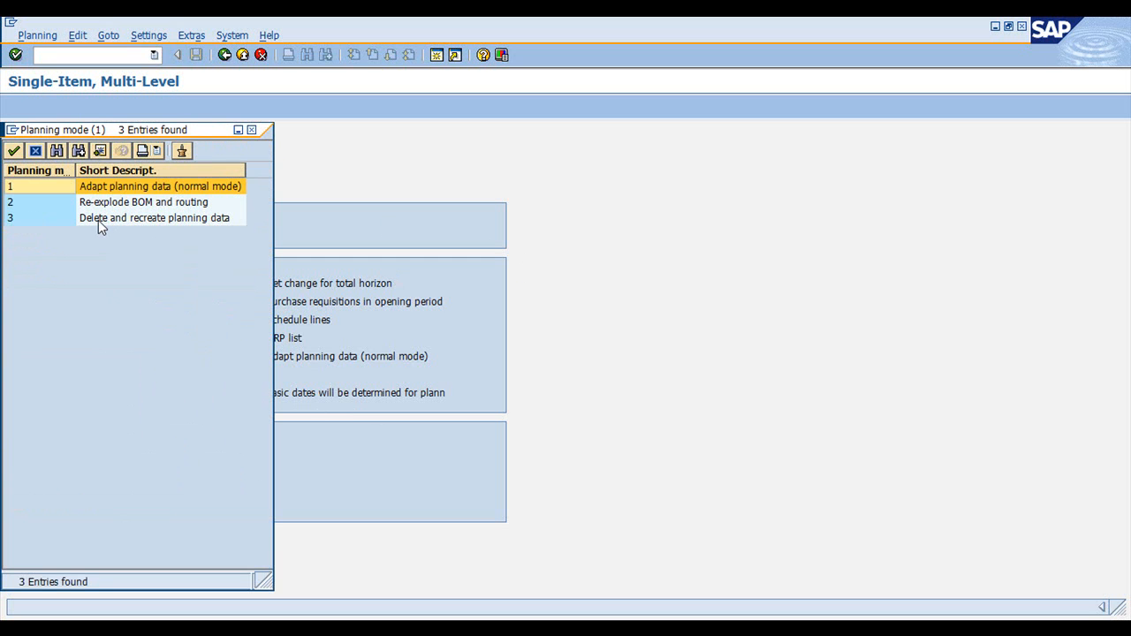
double_click(98, 219)
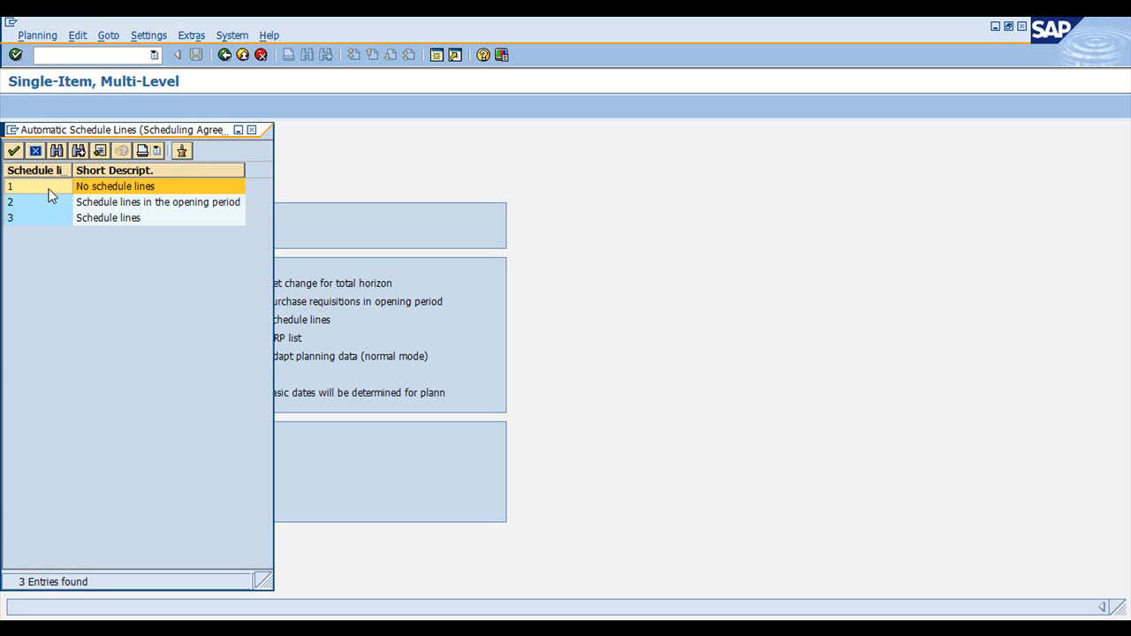
Set delivery schedules to 1, No schedule lines, and carry out the planning run for material 100002.
left_click(14, 150)
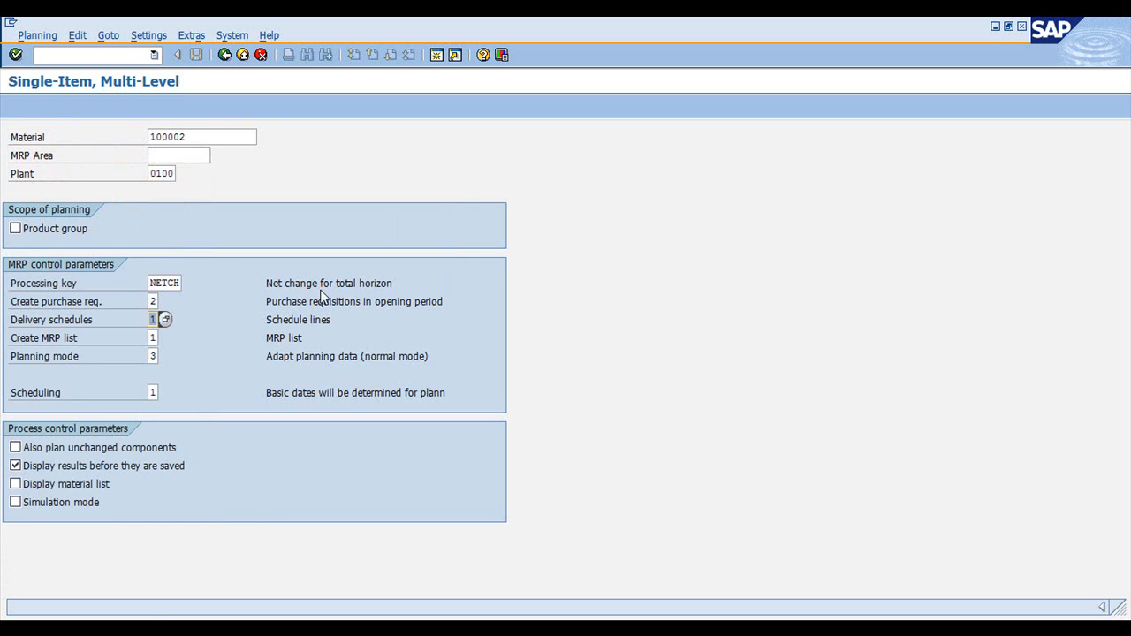
key("Return")
key("Return")
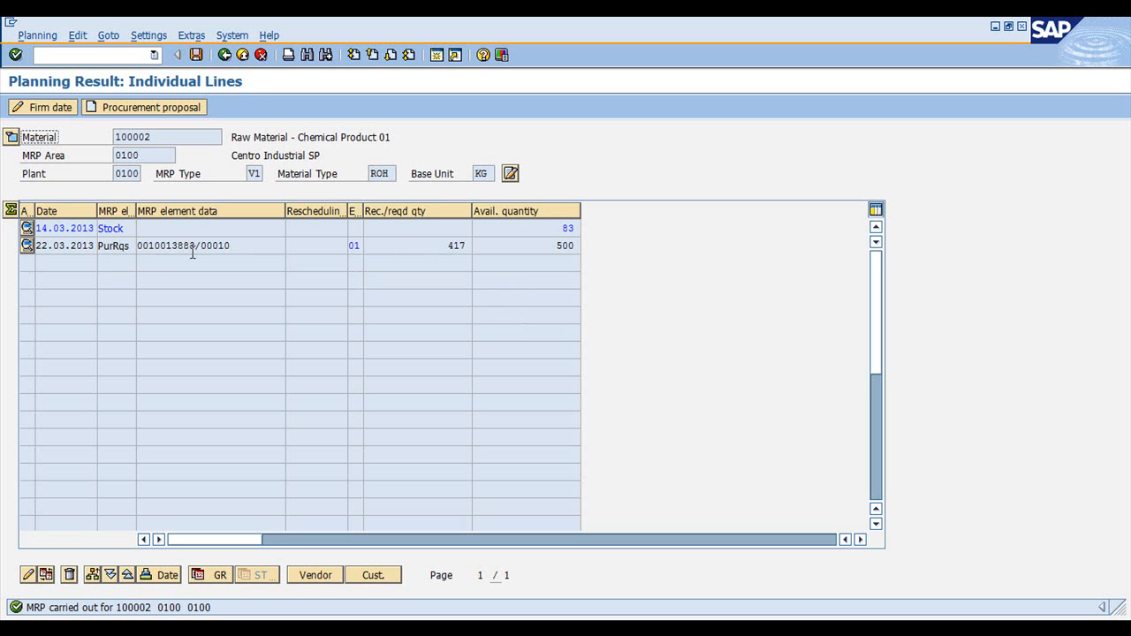
Examine the planned purchase requisition's number, its receipt quantity and the available quantities in the planning result.
left_click_drag(192, 248, 156, 250)
left_click(244, 245)
left_click_drag(250, 245, 213, 246)
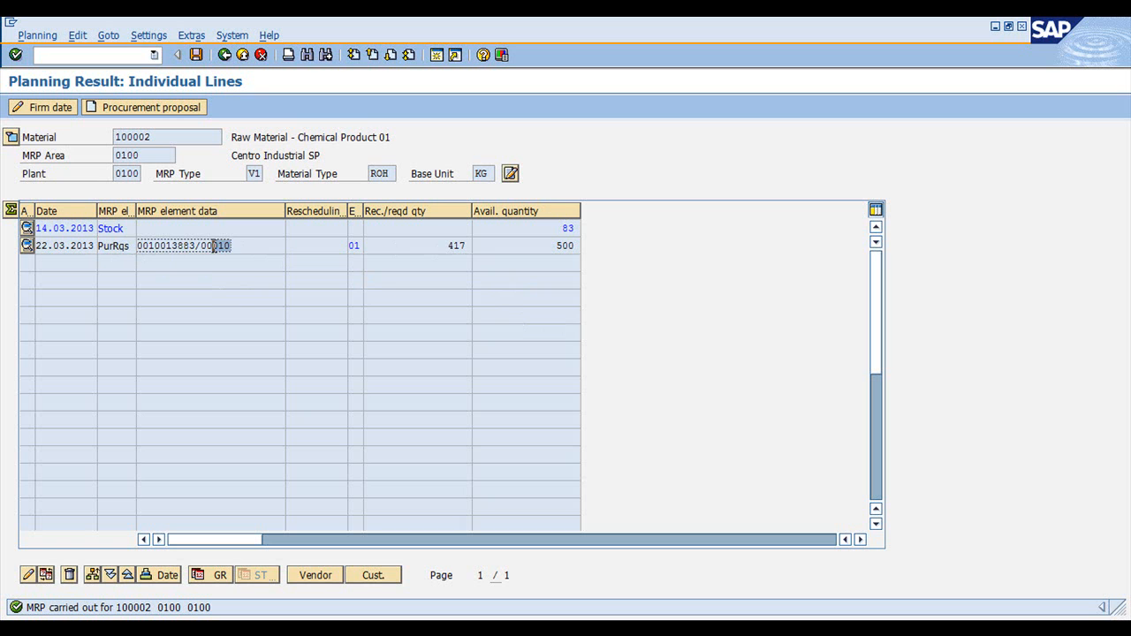
left_click(452, 247)
double_click(478, 250)
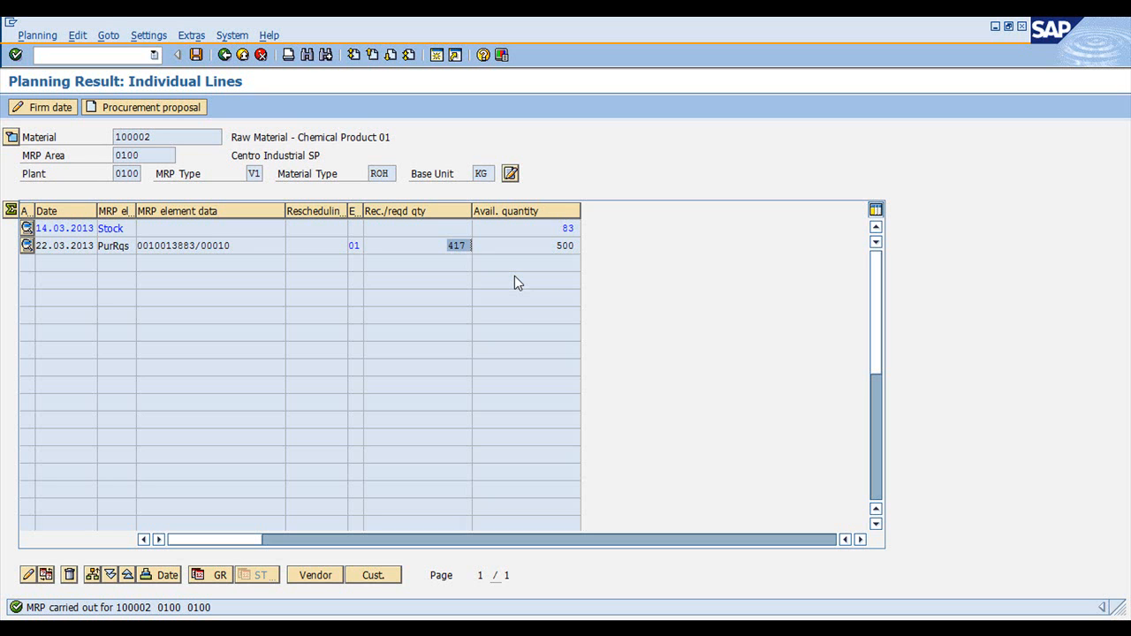
left_click(554, 248)
left_click(444, 248)
left_click(536, 247)
left_click(455, 247)
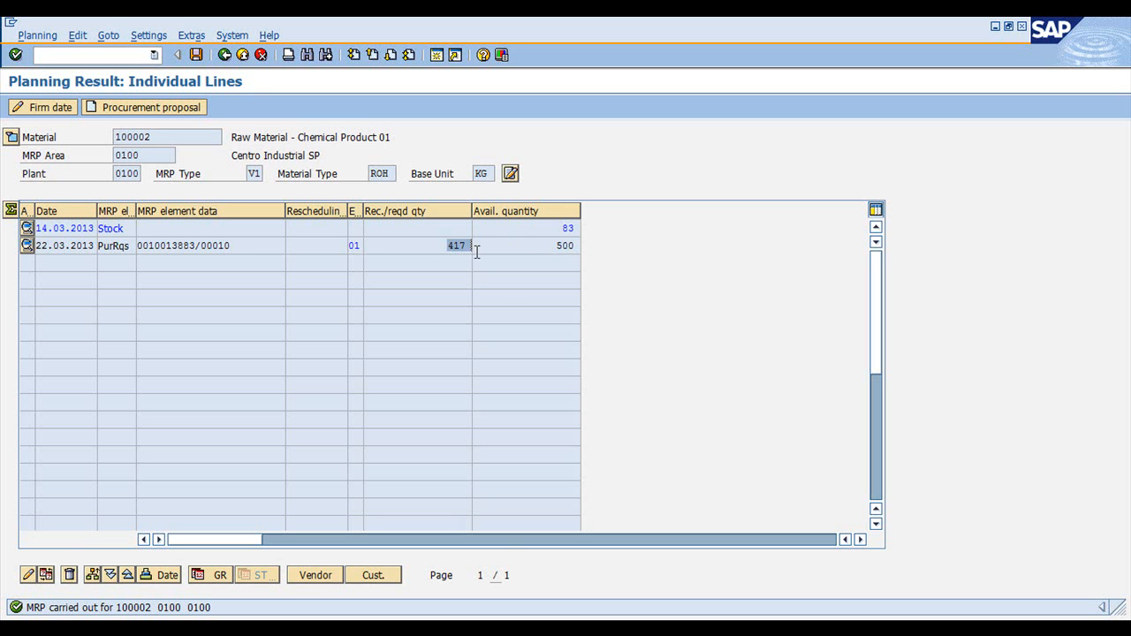
left_click(555, 231)
left_click(553, 248)
Save the planning result and review the statistics of the planning run.
left_click(197, 56)
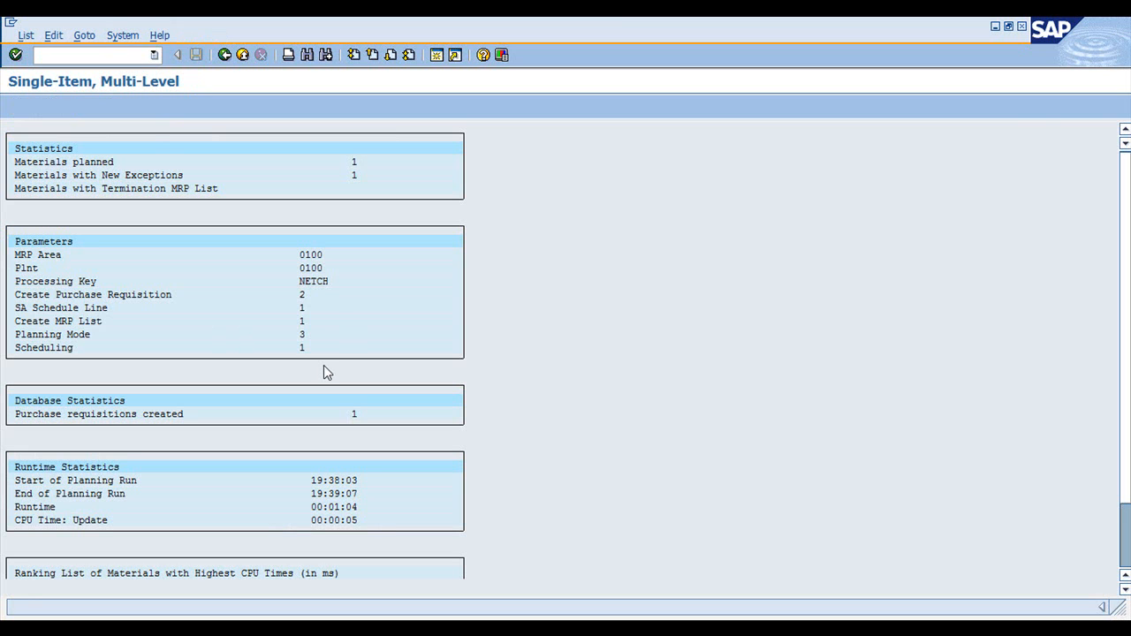
left_click(241, 415)
scroll(245, 417, "down", 5)
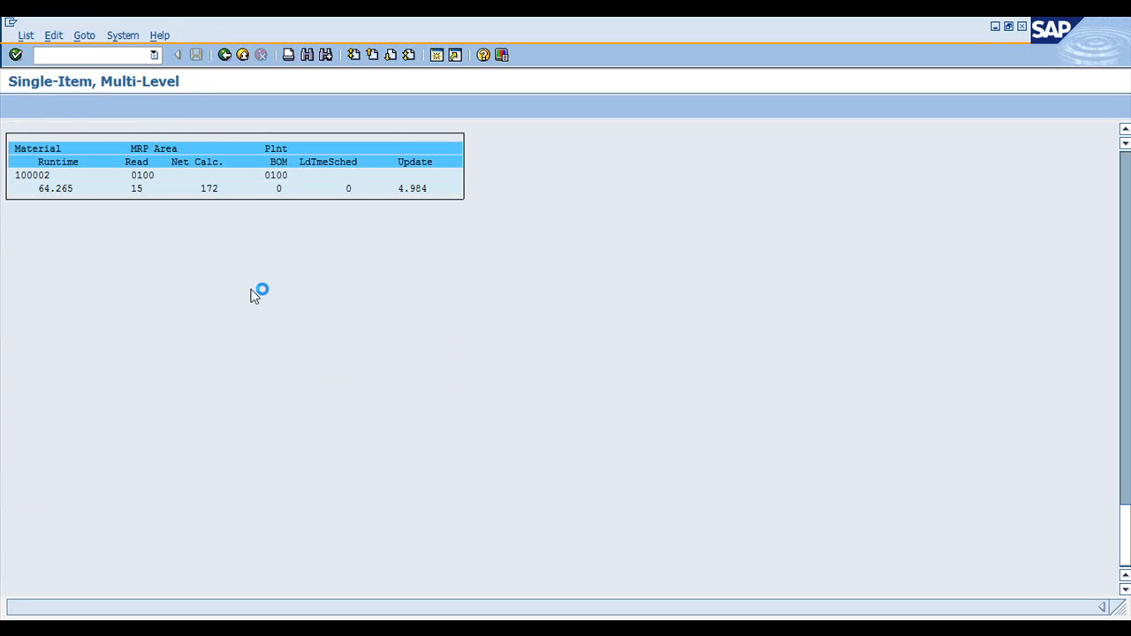
scroll(274, 284, "up", 5)
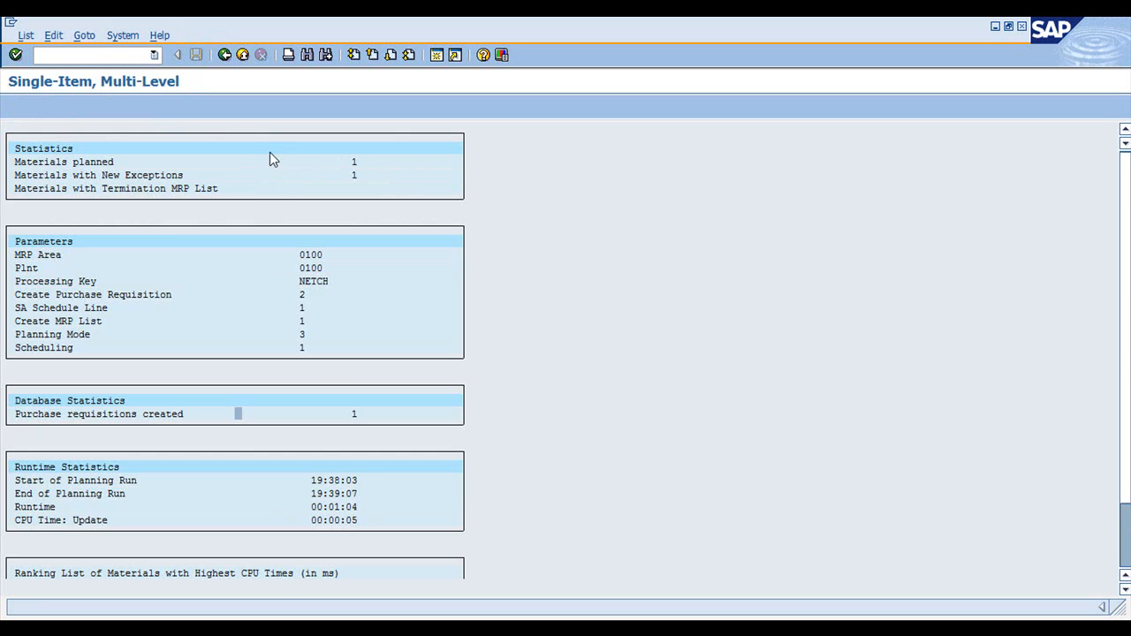
Display the stock/requirements list of material 100002 with MD04 and open its purchase requisition for changing.
left_click(100, 56)
type("/nmd04")
key("Return")
key("Return")
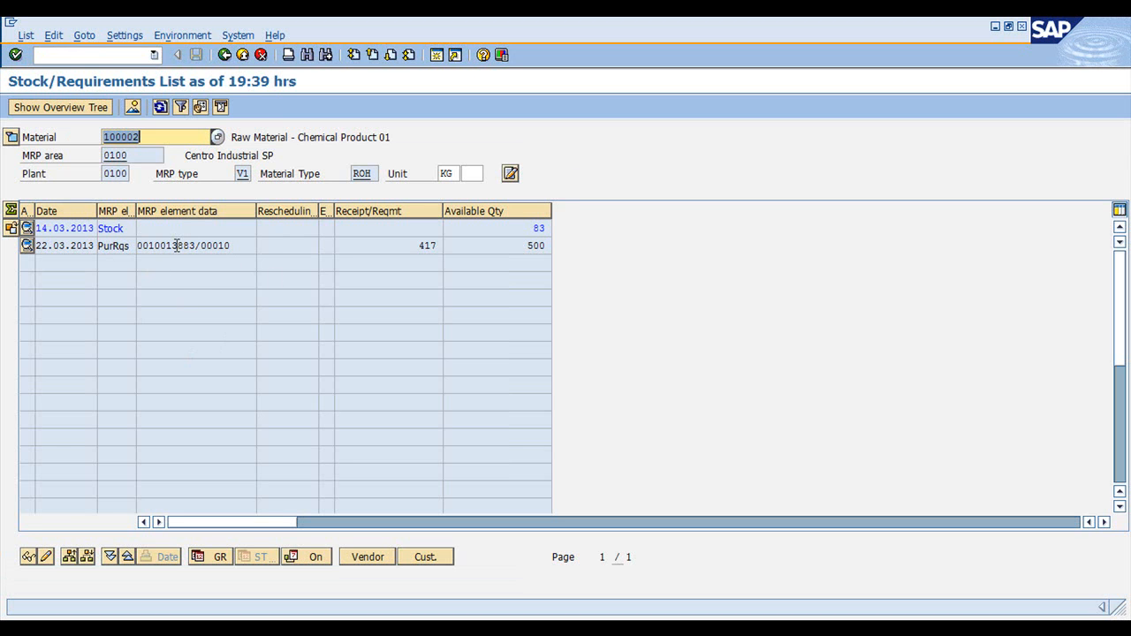
double_click(177, 245)
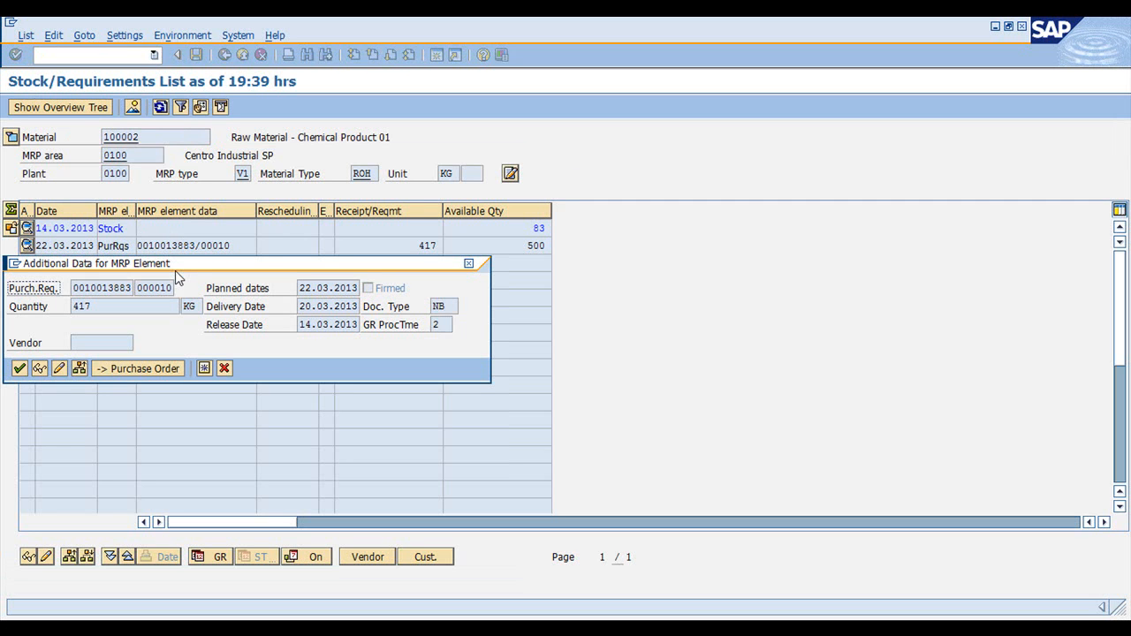
left_click(59, 369)
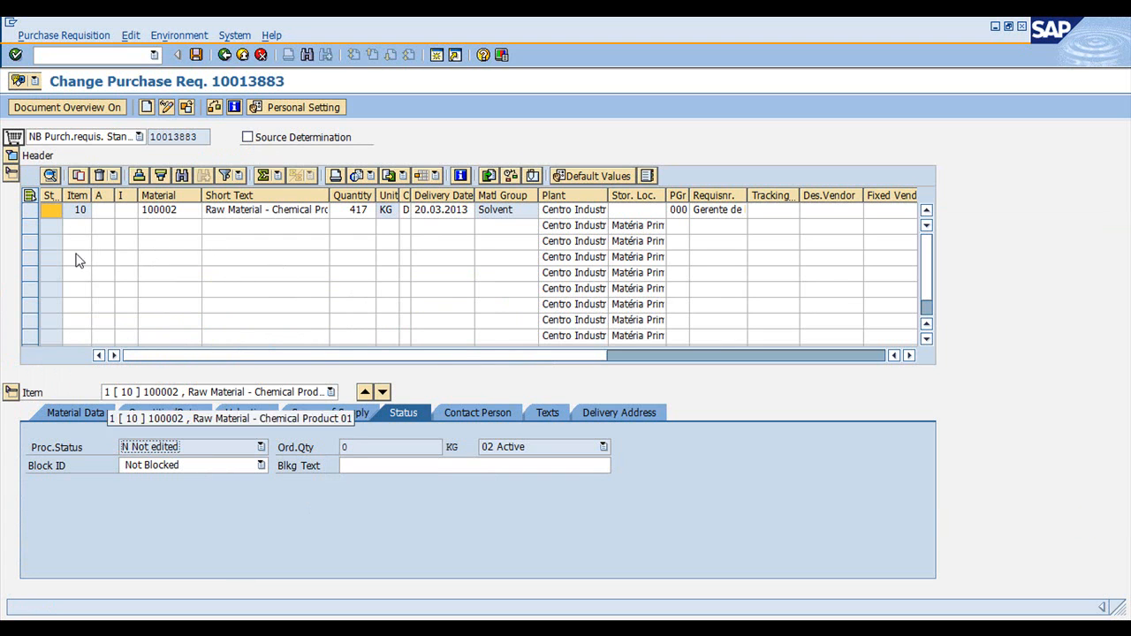
Check the material, short text, quantity and delivery date of requisition item 10, and widen the requisitioner column to read it.
left_click(164, 213)
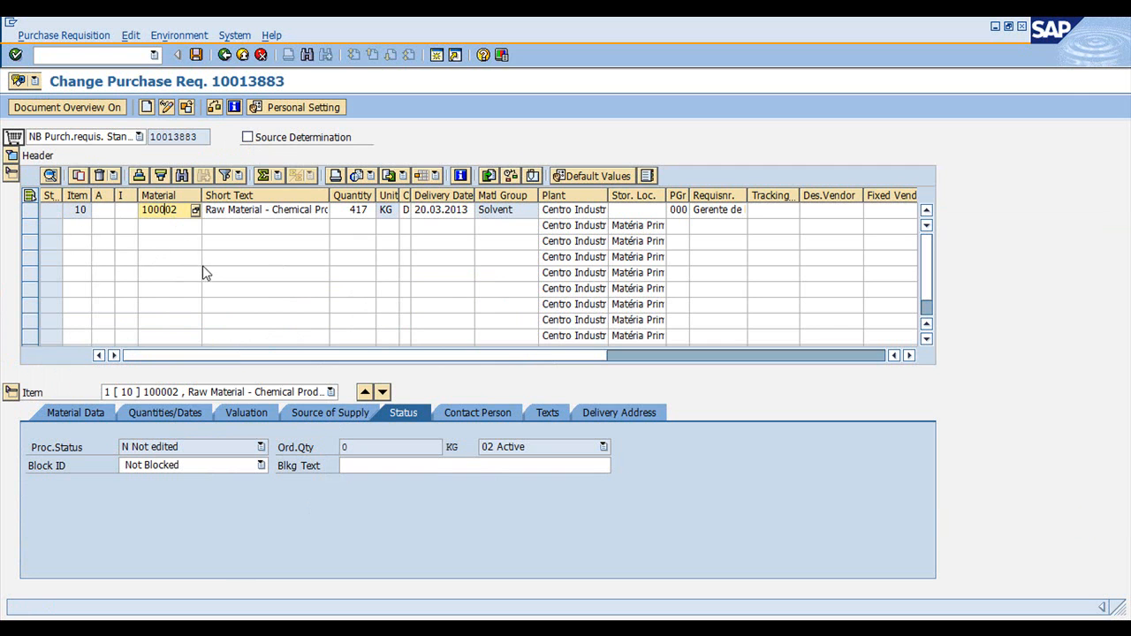
left_click(280, 214)
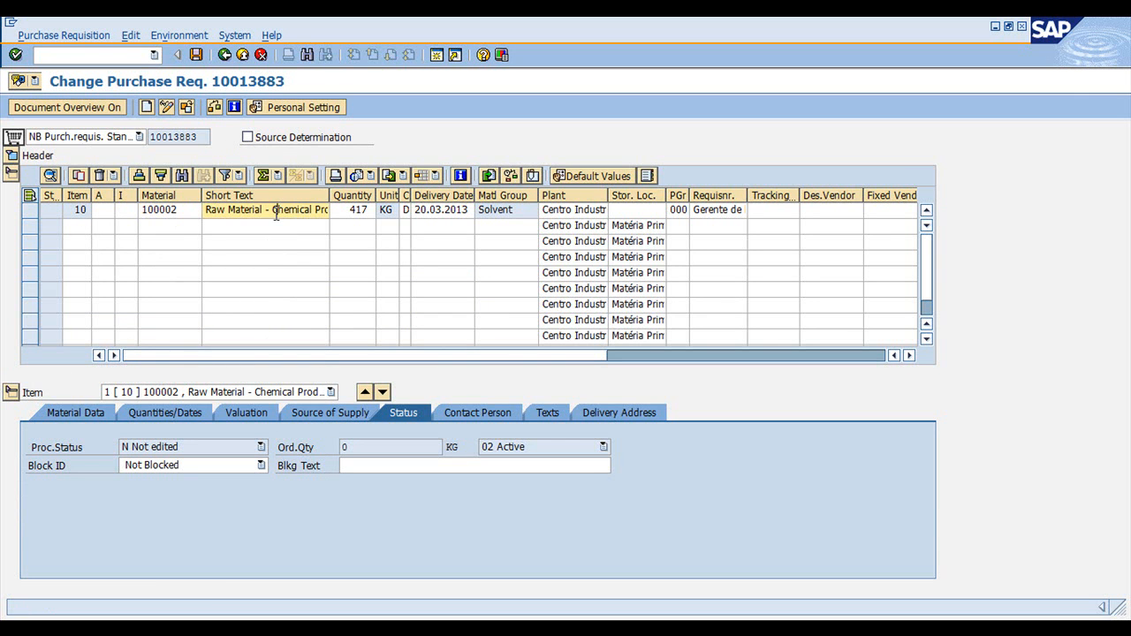
left_click(349, 213)
left_click(436, 214)
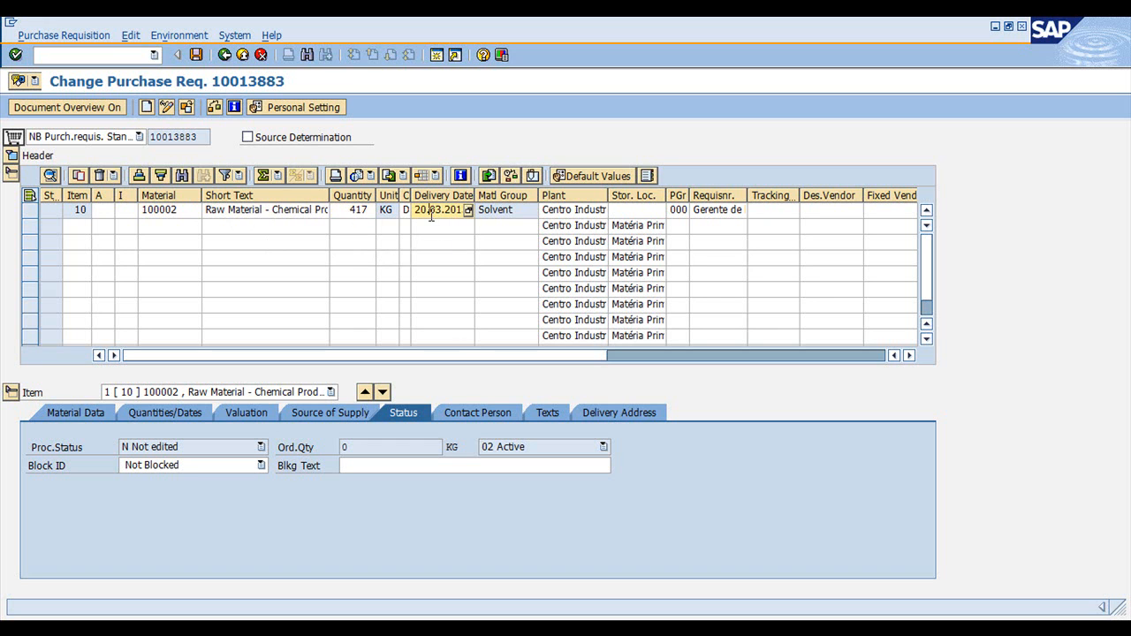
left_click(717, 212)
left_click_drag(747, 200, 792, 196)
double_click(709, 212)
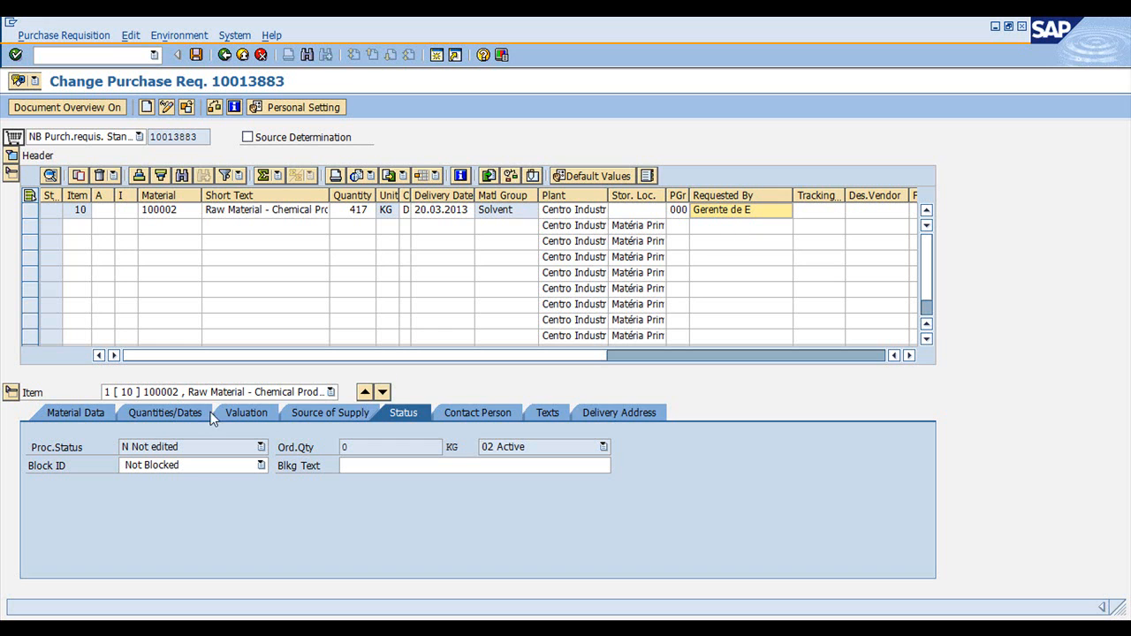
Review the requisition item's material data, quantities and dates, valuation, source of supply and status.
left_click(77, 419)
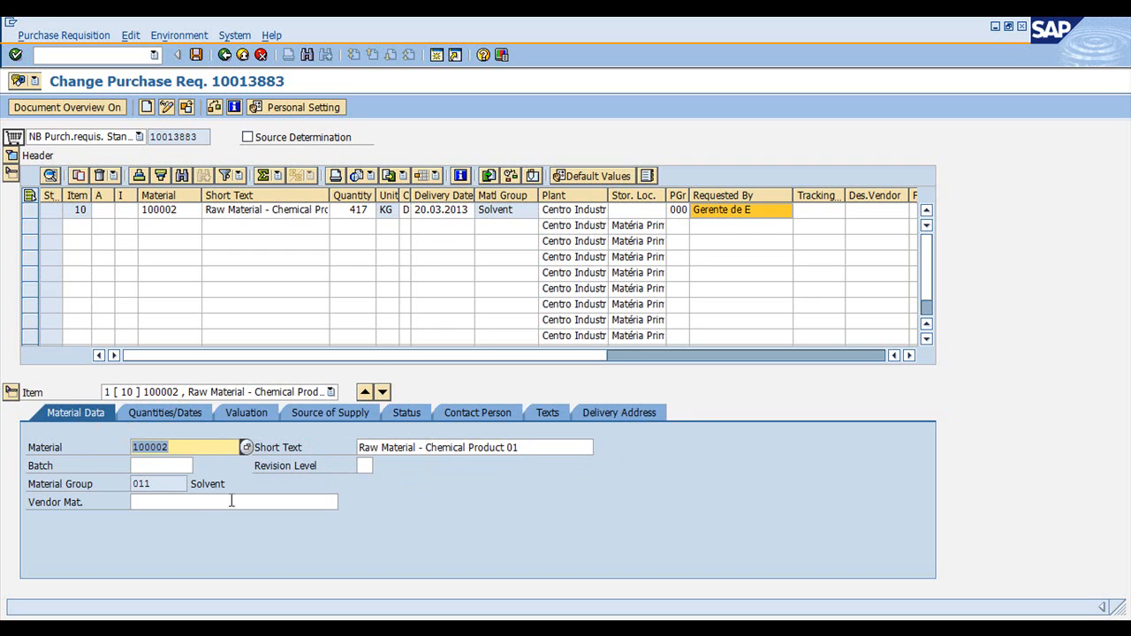
left_click(151, 411)
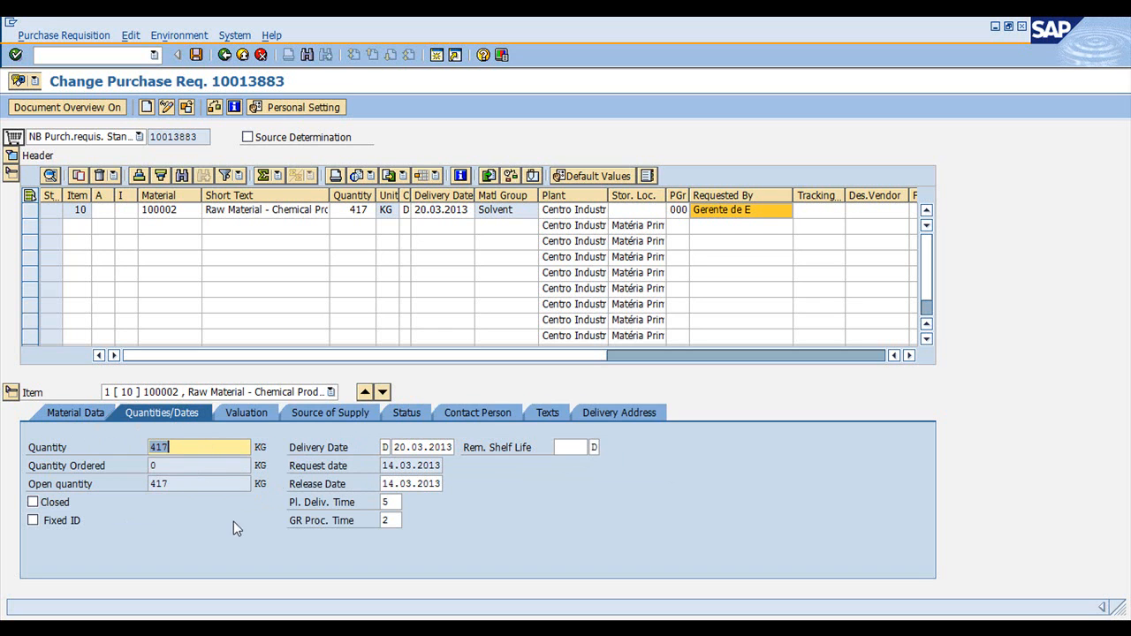
left_click(246, 412)
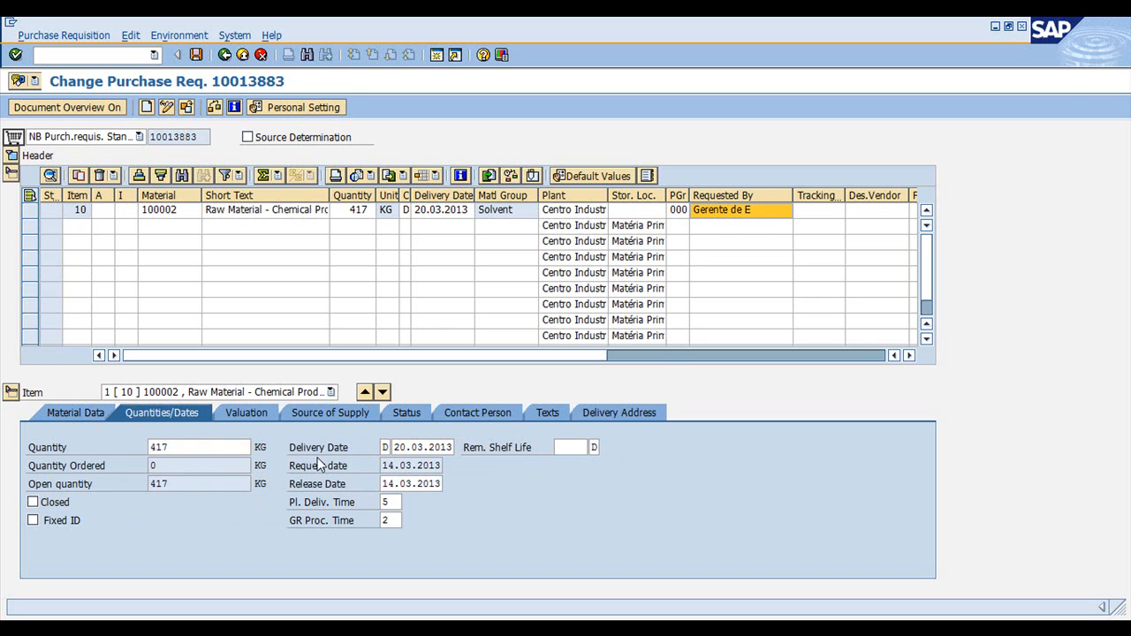
left_click(168, 448)
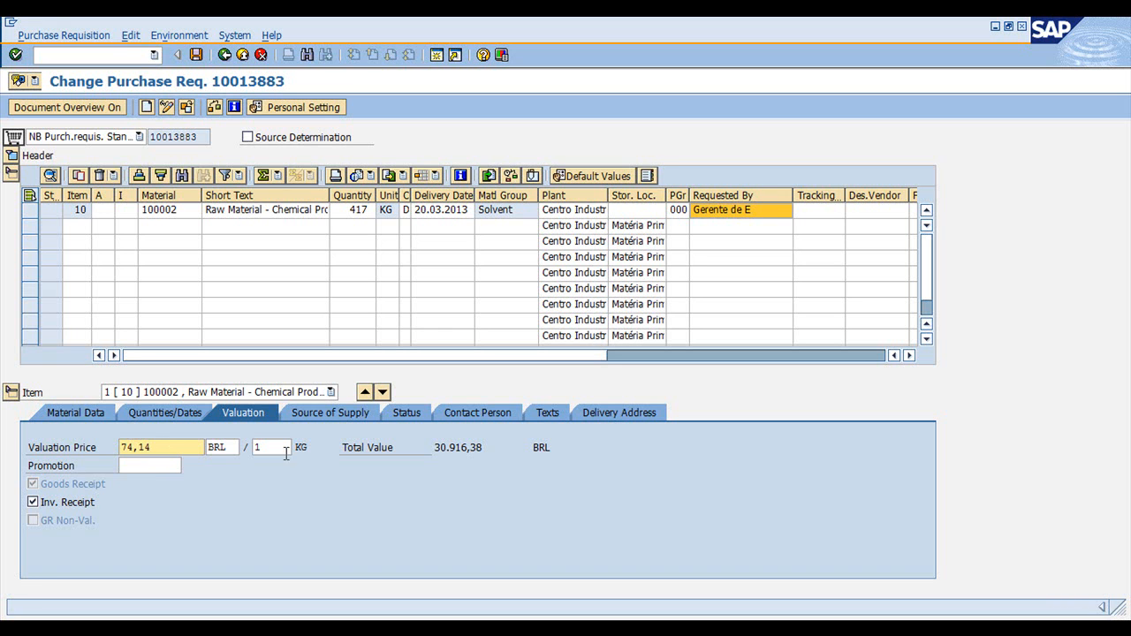
left_click(329, 412)
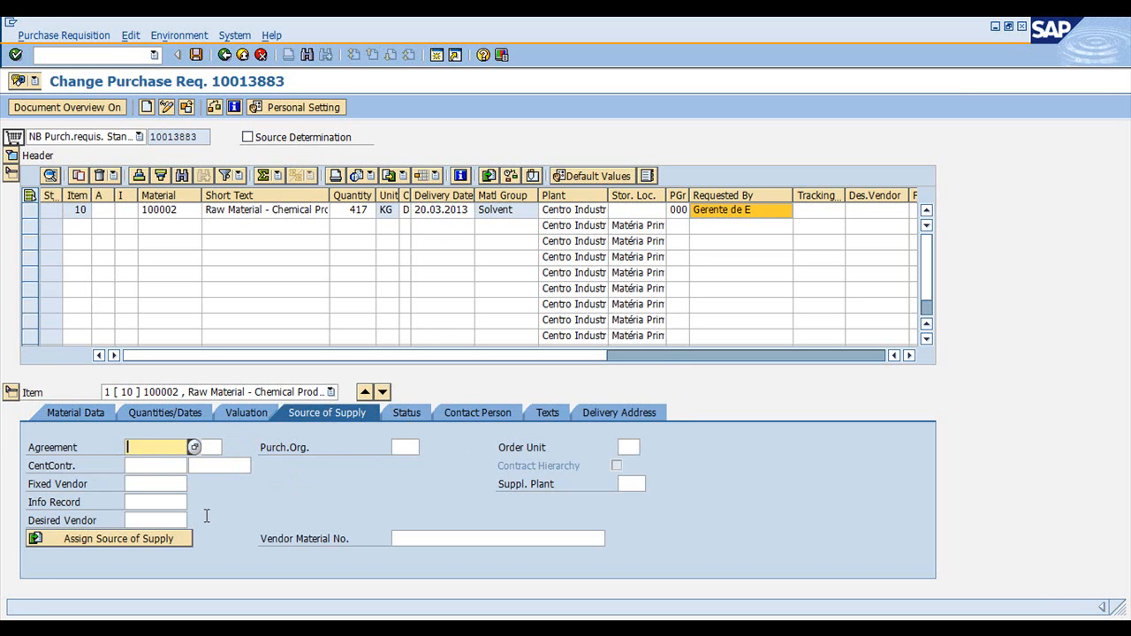
left_click(407, 413)
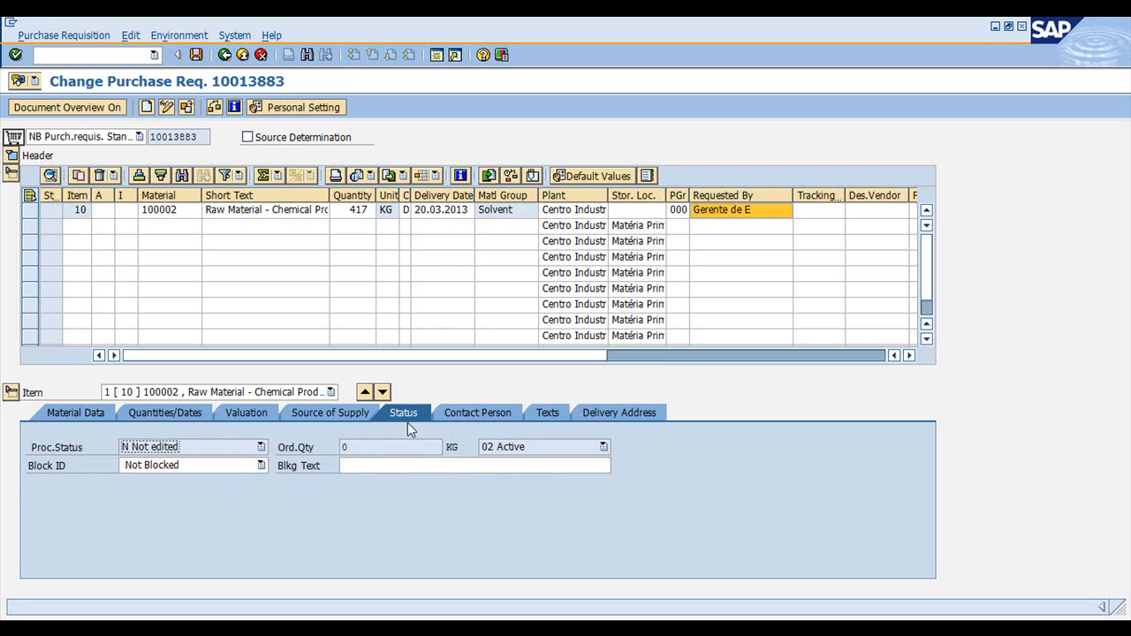
Examine the item's contact person details, including the available creation indicators and the MRP controller.
left_click(470, 414)
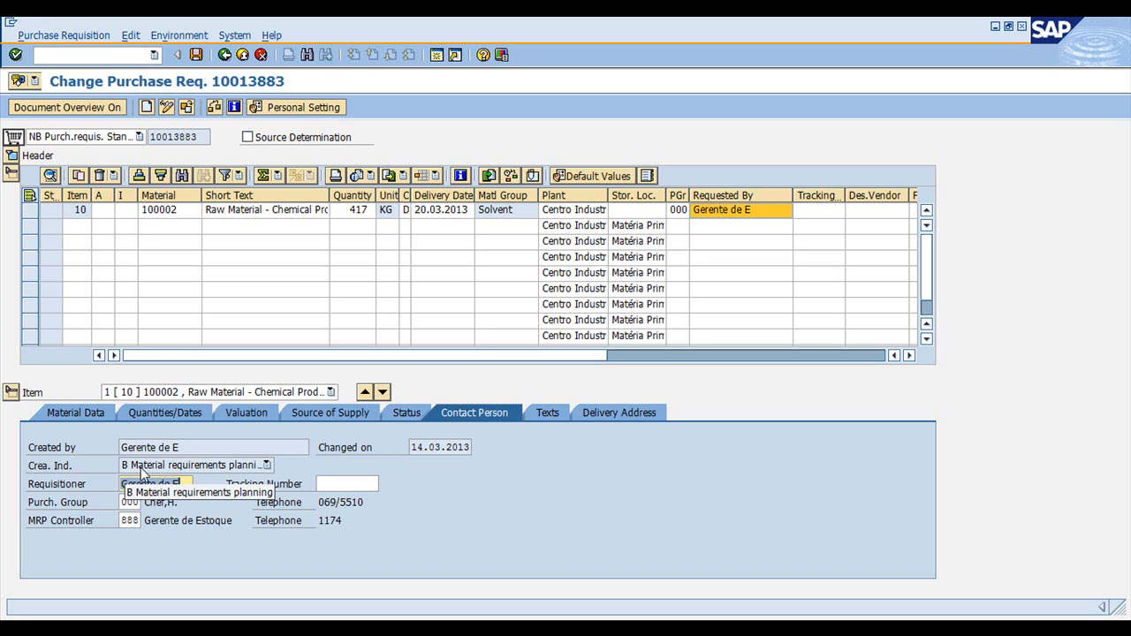
left_click(267, 465)
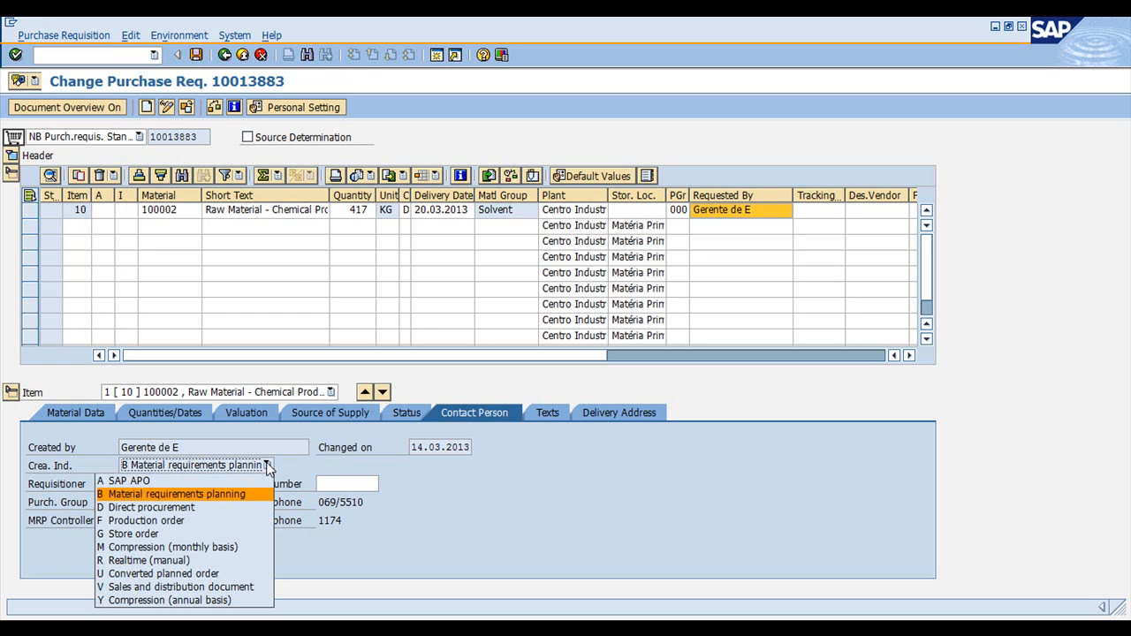
left_click(417, 527)
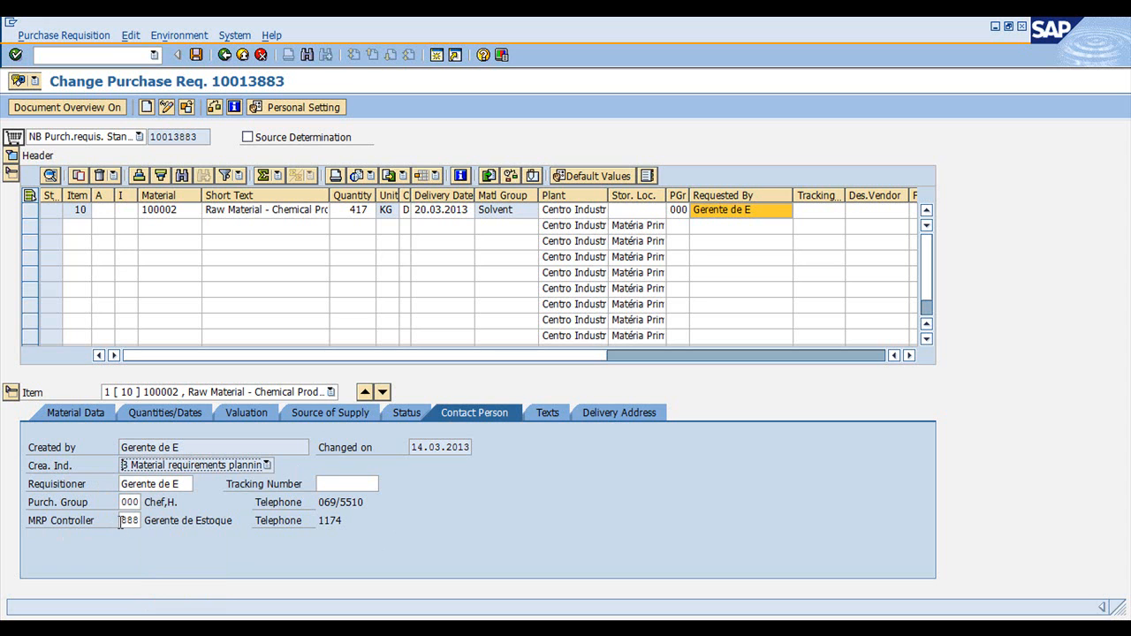
left_click_drag(121, 522, 142, 521)
left_click(193, 525)
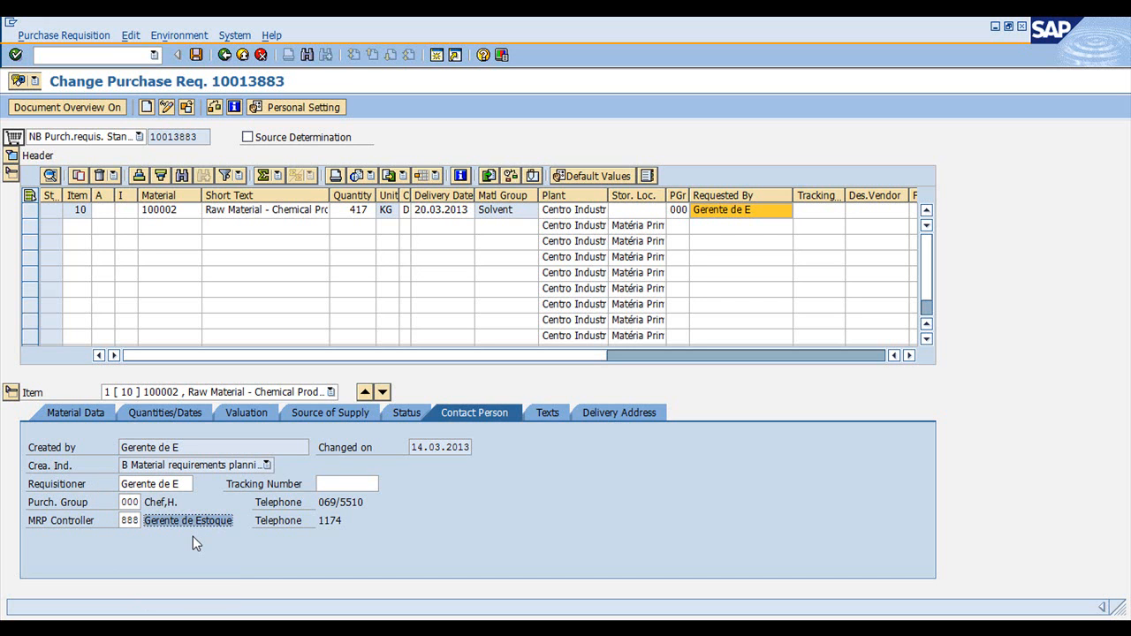
Look at the requisition item's texts and return to its contact person details.
left_click(180, 210)
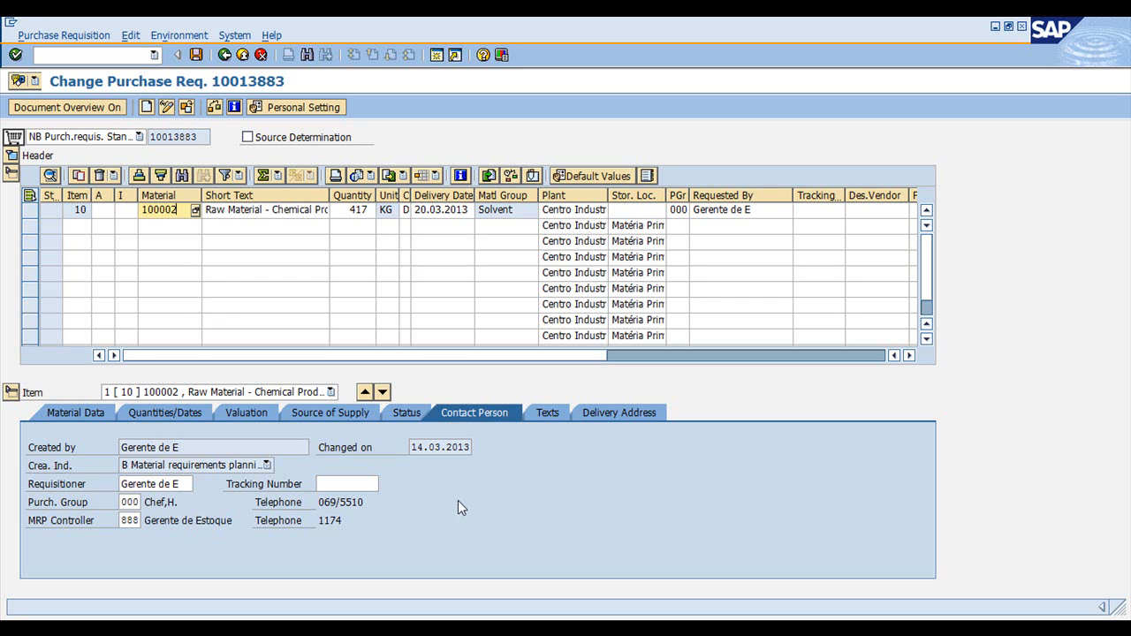
left_click(579, 414)
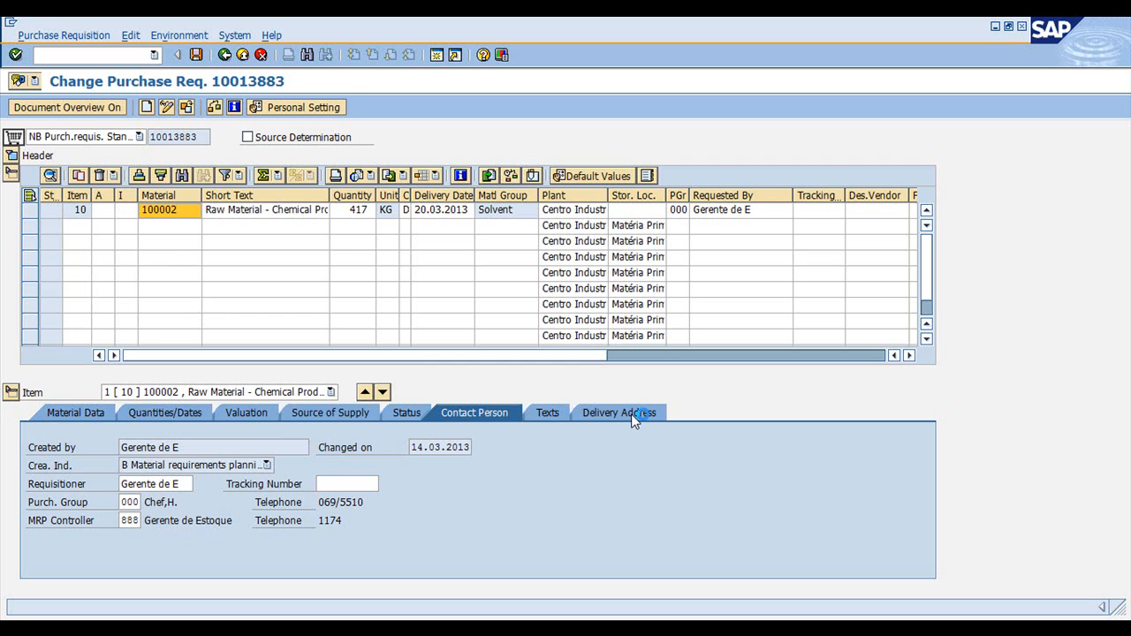
left_click(557, 412)
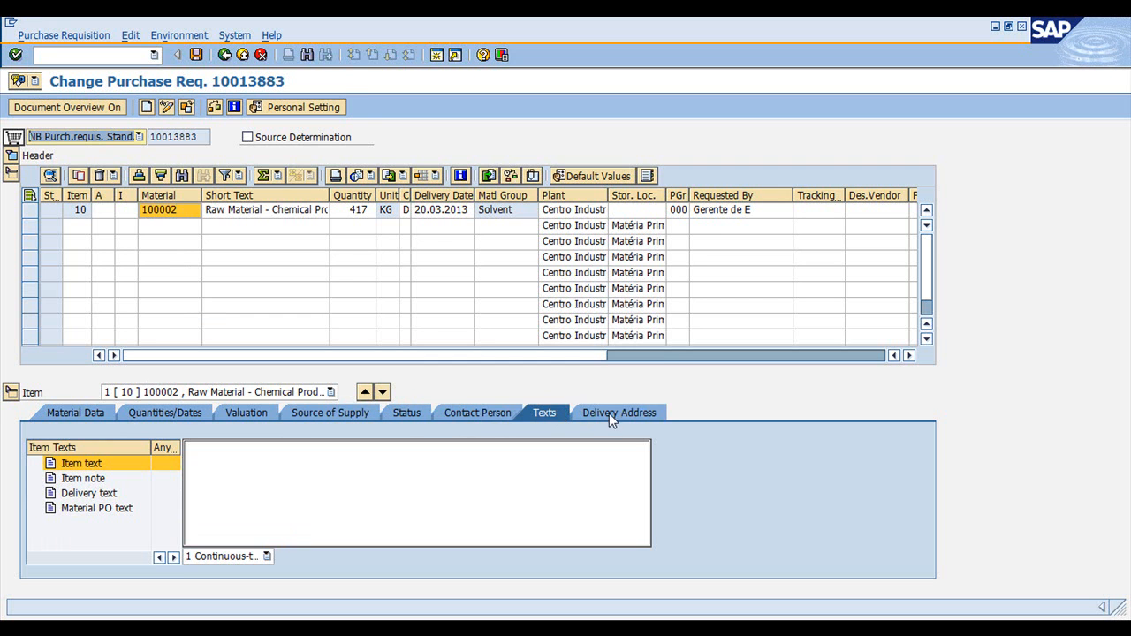
left_click(463, 412)
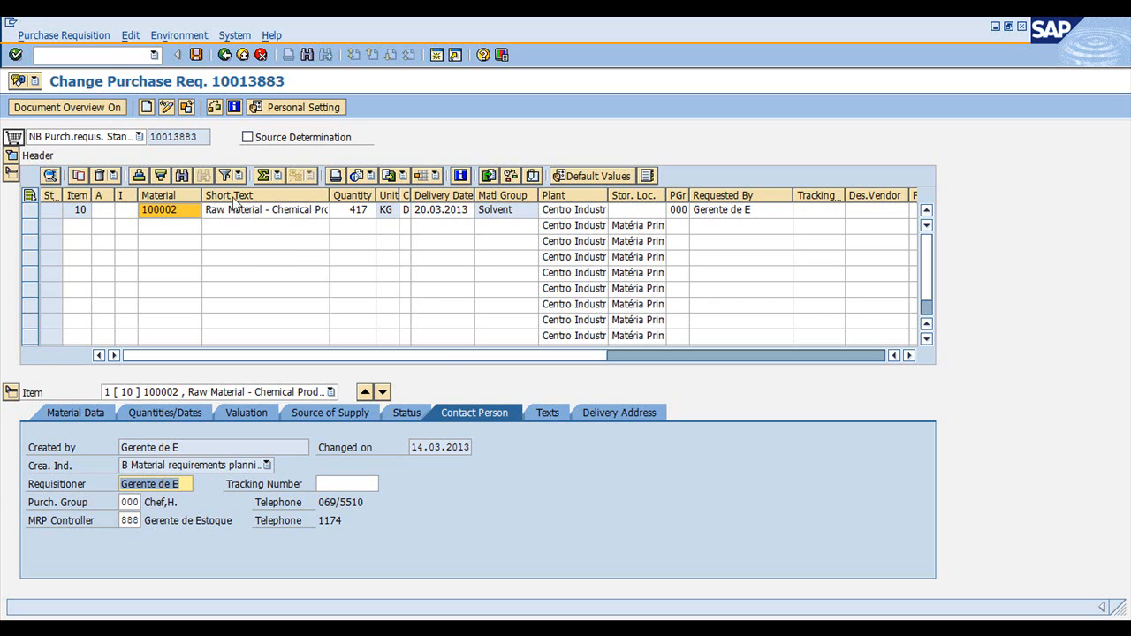
Leave the purchase requisition and start changing material 100002 with transaction MM02.
left_click(107, 53)
type("/nmm02")
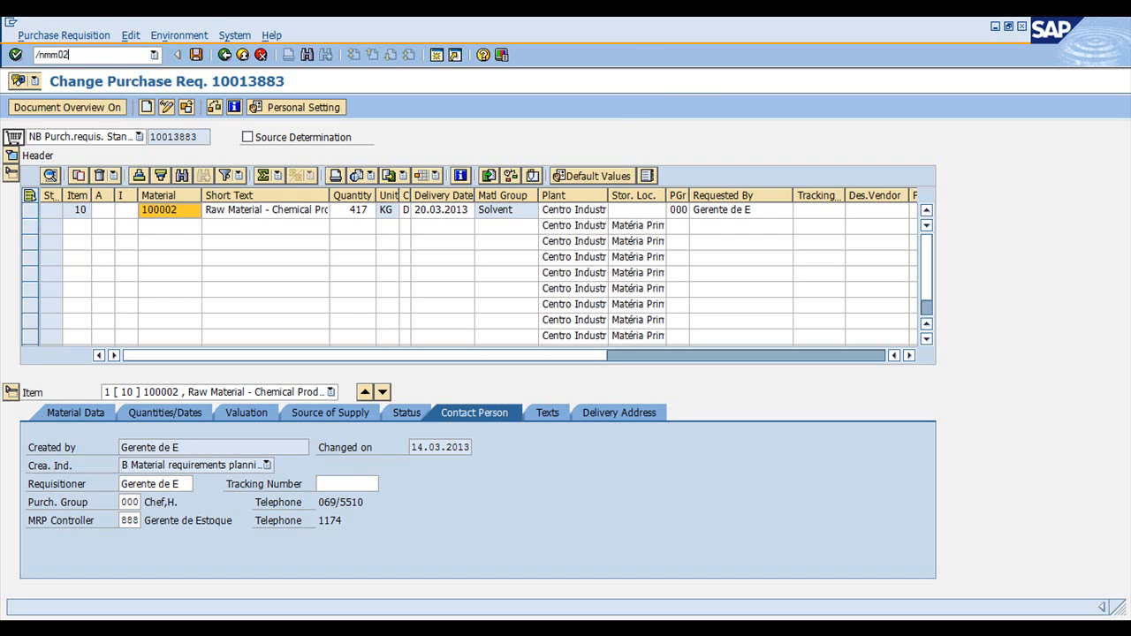
key("Return")
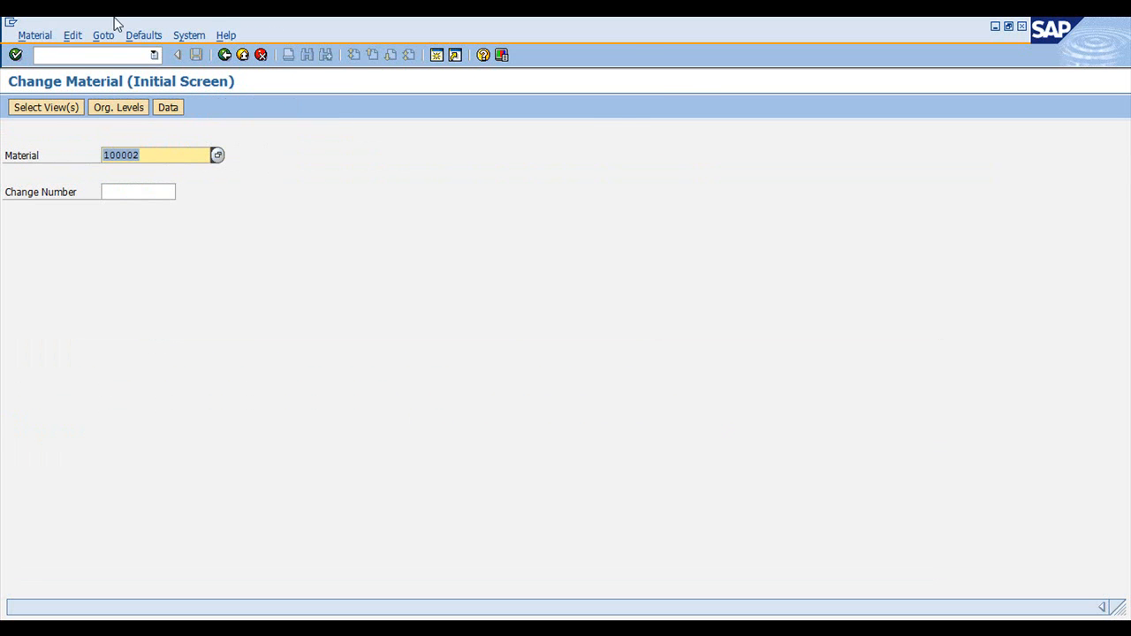
Open the MRP 1 view of material 100002 for plant 0100.
key("Return")
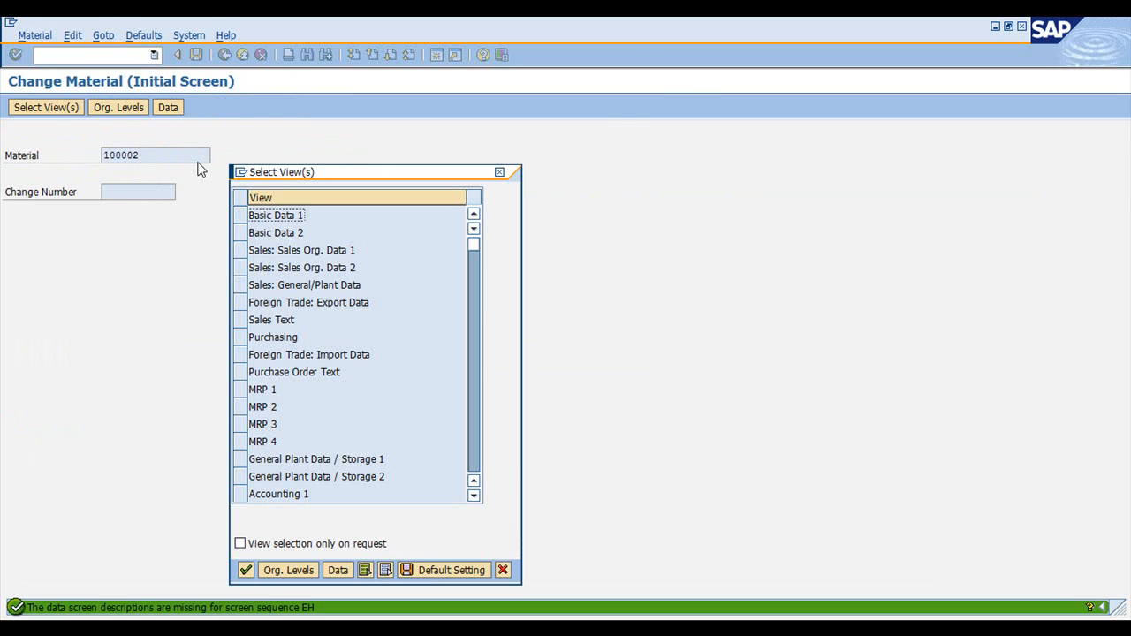
left_click(240, 388)
left_click(246, 569)
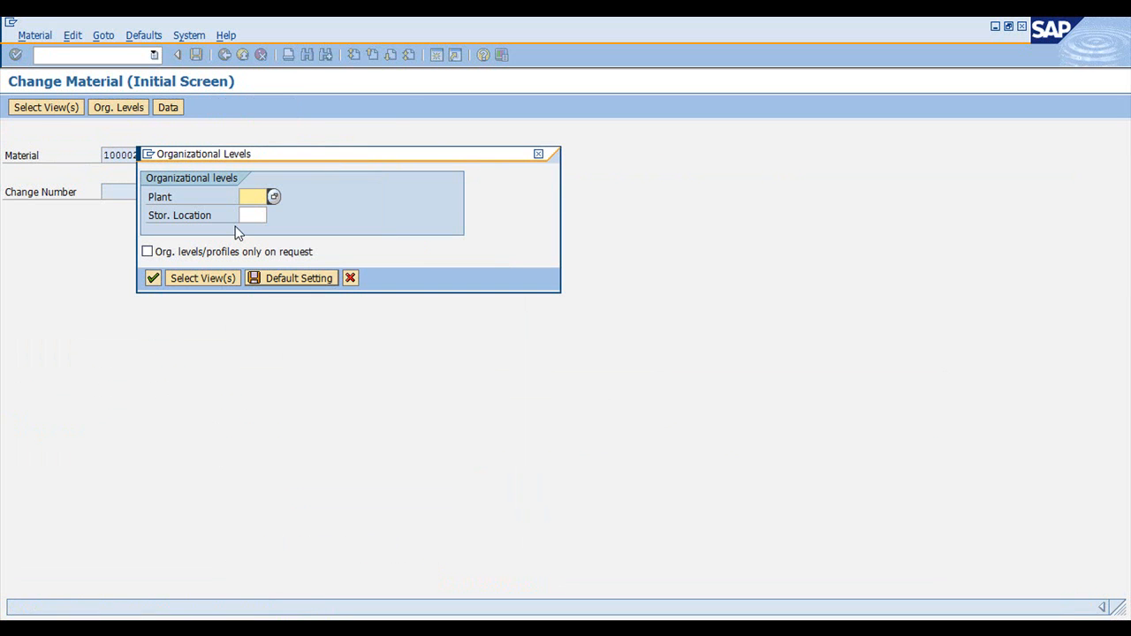
type("0100")
key("Return")
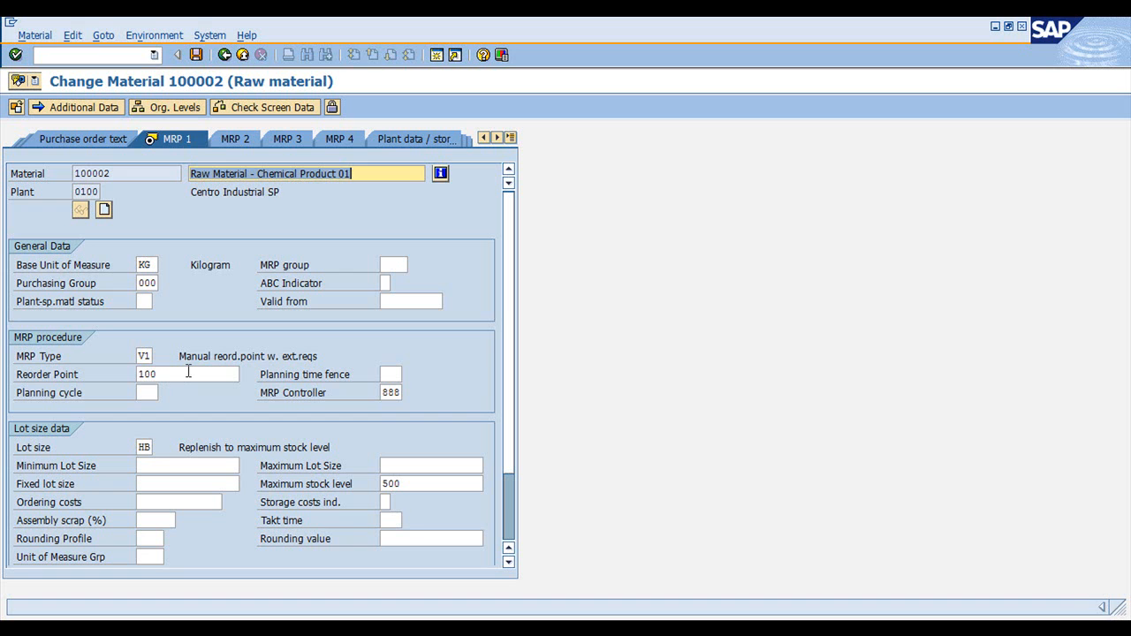
Review the material's reorder point, maximum stock level and MRP controller entries.
left_click(199, 378)
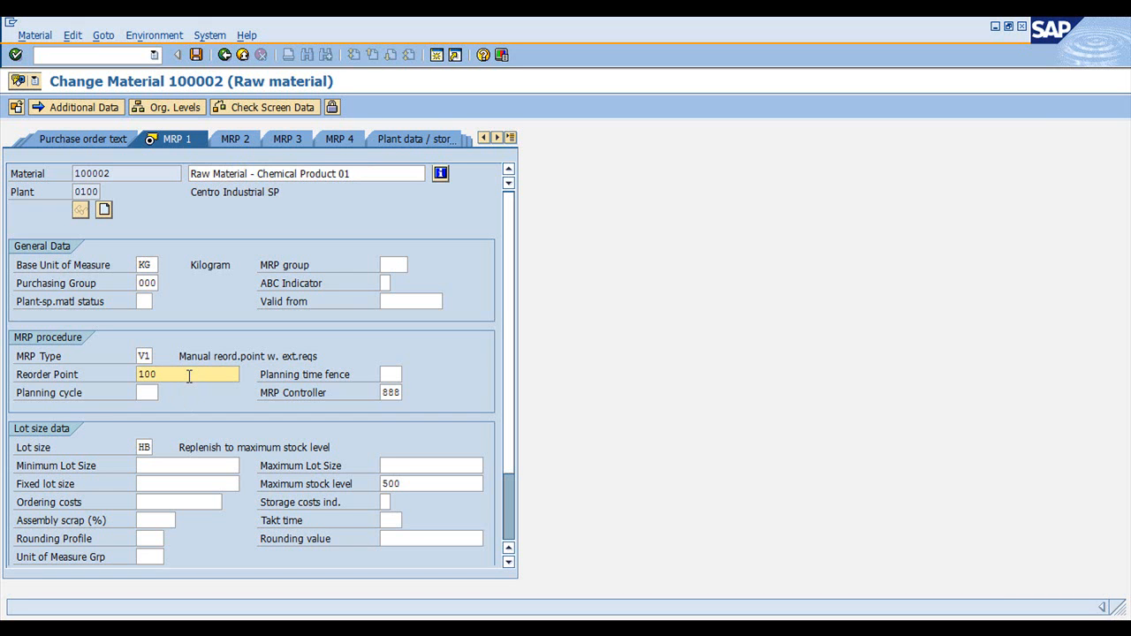
left_click_drag(175, 375, 113, 376)
left_click(170, 375)
left_click(422, 486)
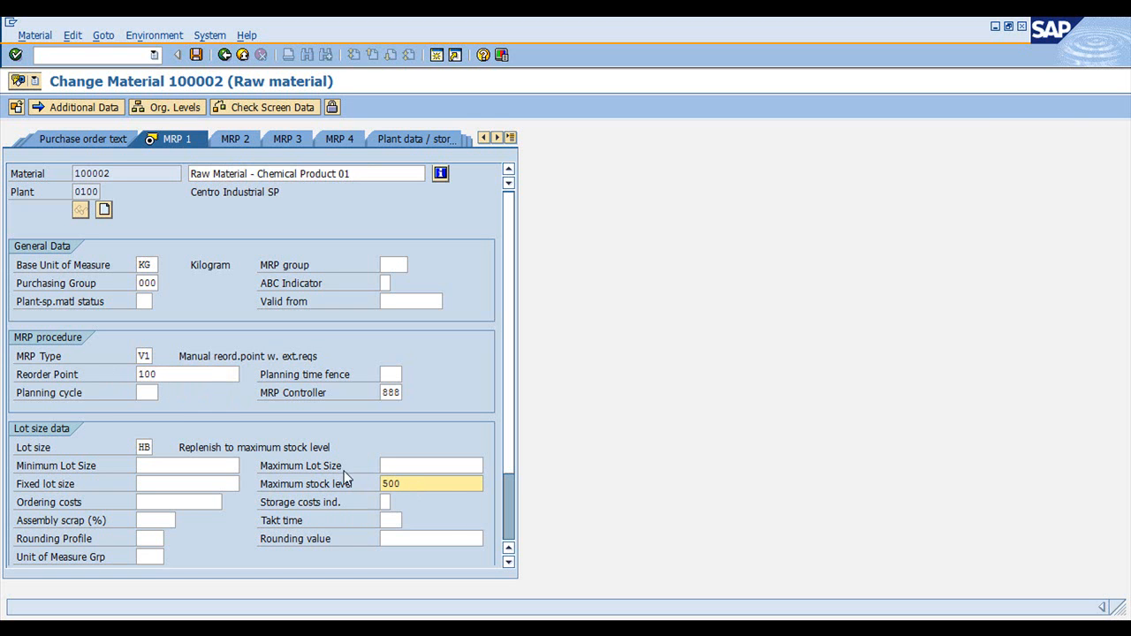
left_click(389, 393)
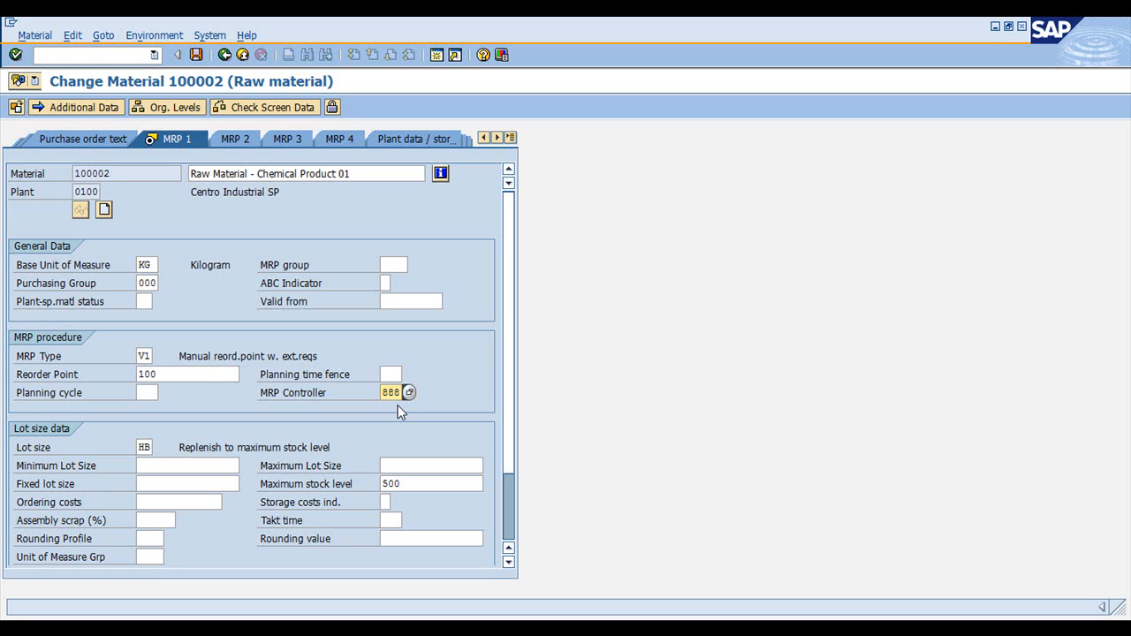
Start mass maintenance MM17 in a new session and select the Plant Data for Material table (MARC).
left_click(91, 54)
type("/nmm")
key("BackSpace")
key("BackSpace")
key("BackSpace")
type("omm17")
key("Return")
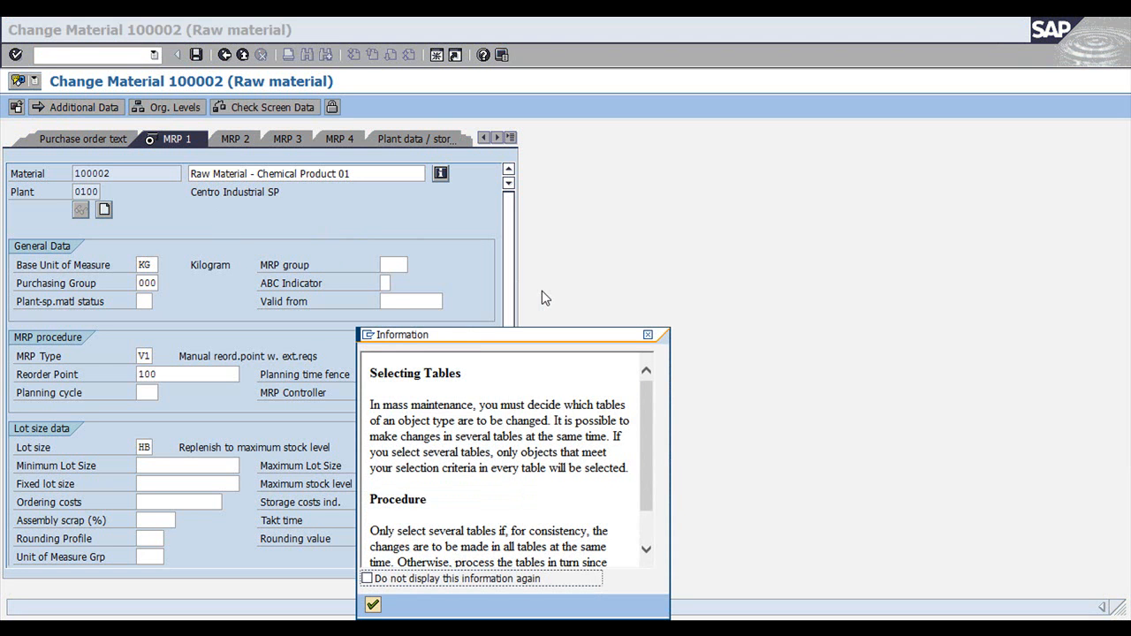
left_click(373, 606)
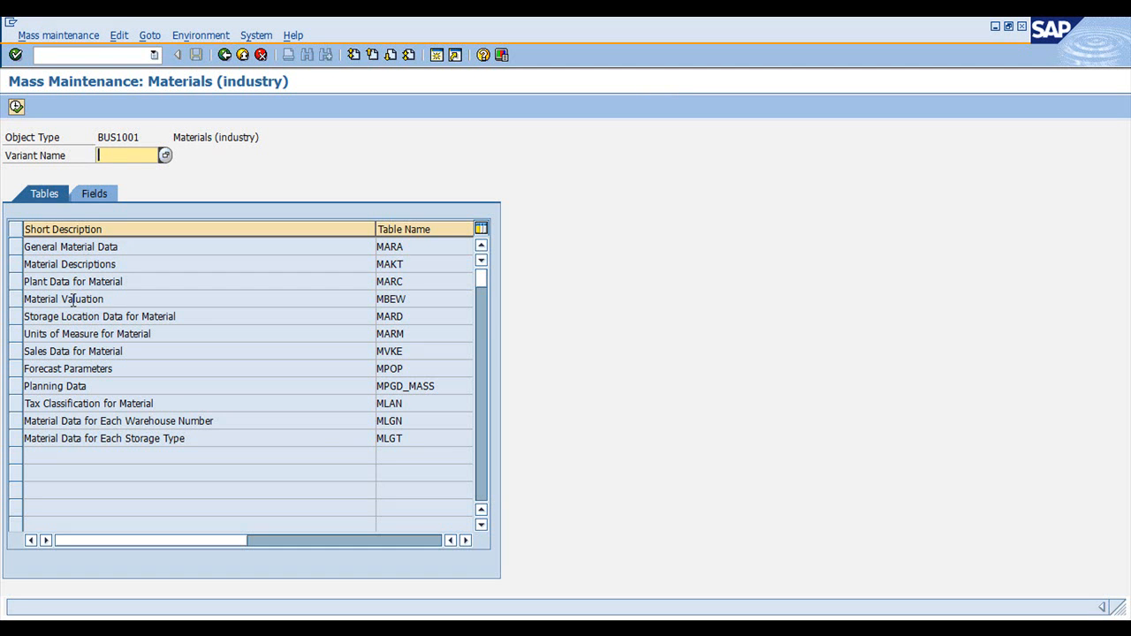
left_click(14, 283)
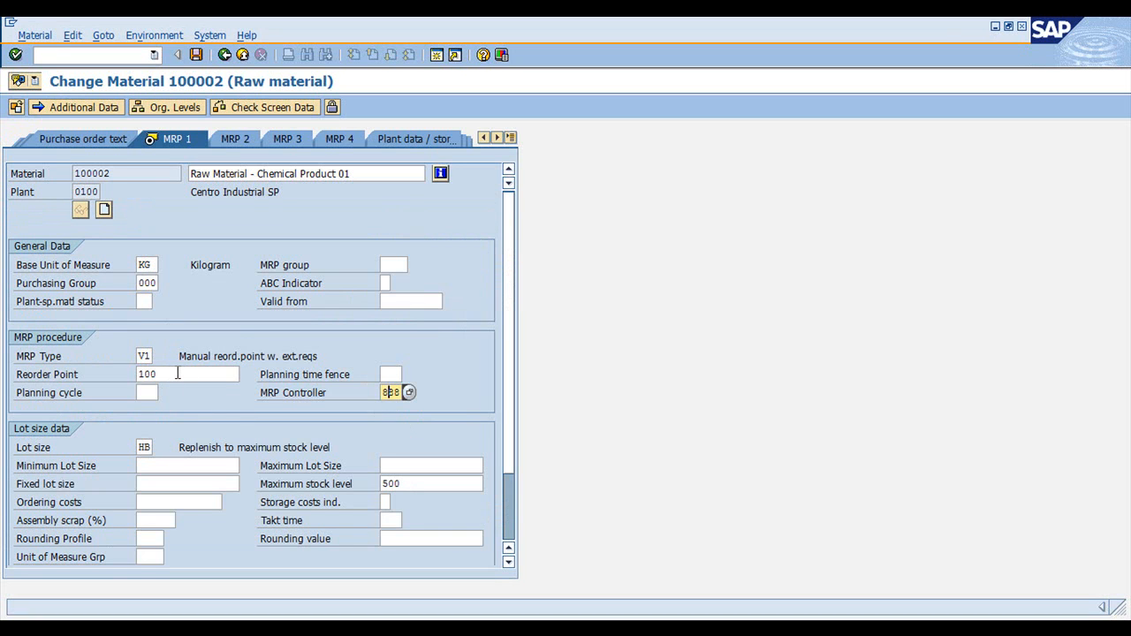
Back in the material's MRP 1 view, examine the technical information of the Reorder Point field, including its screen field name, and close the help.
left_click(179, 374)
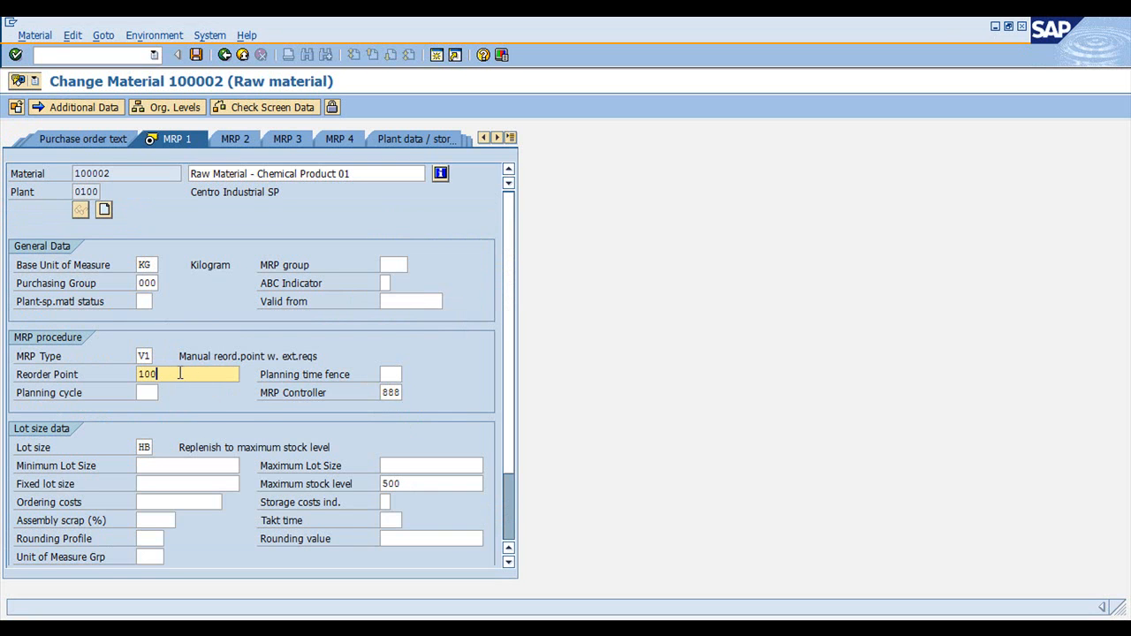
key("F1")
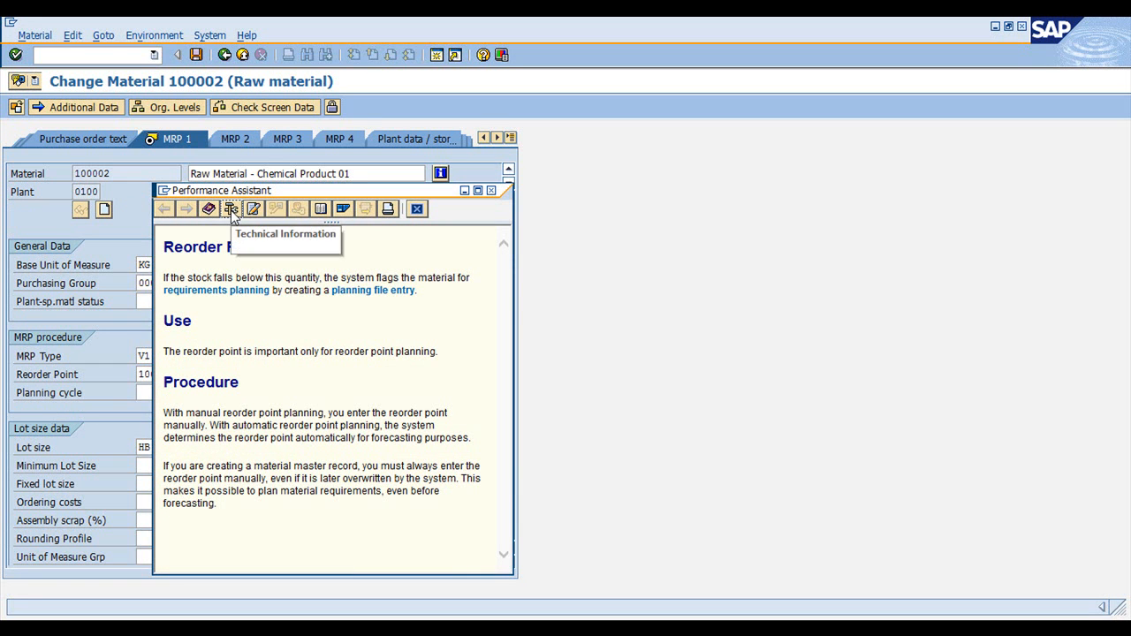
left_click(230, 210)
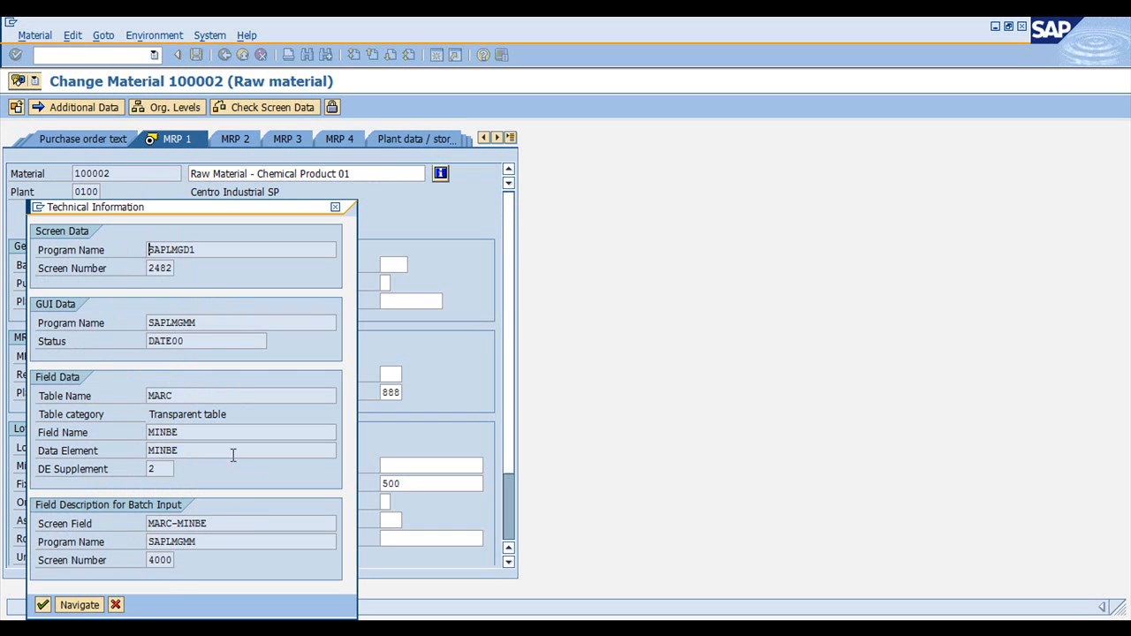
left_click_drag(207, 522, 150, 523)
left_click(224, 522)
left_click_drag(224, 522, 148, 523)
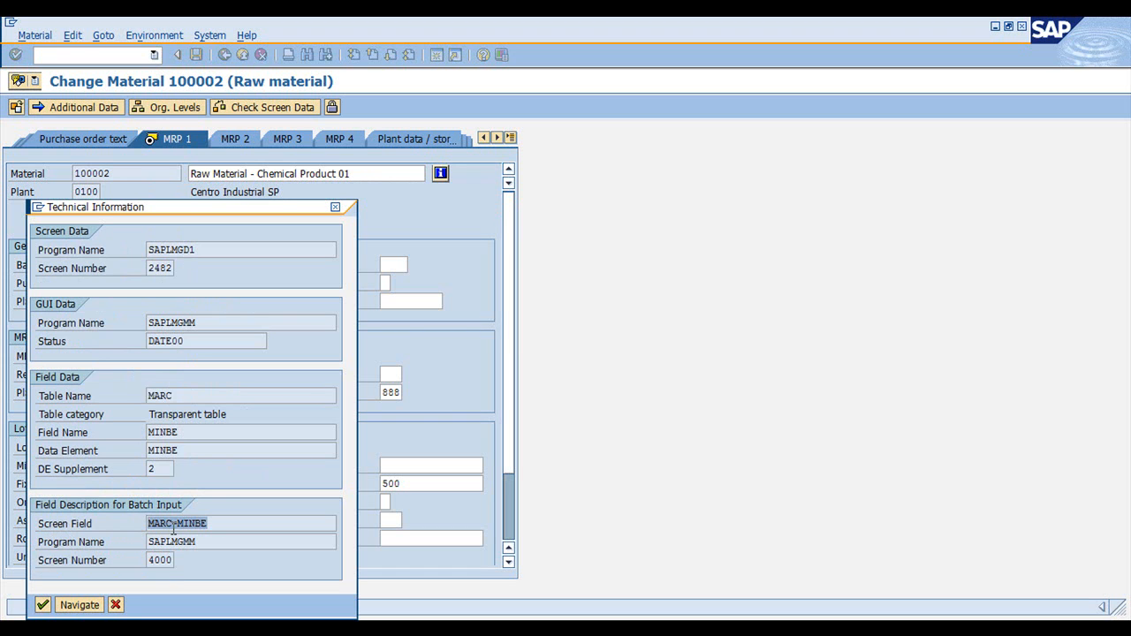
left_click_drag(220, 522, 177, 523)
left_click(168, 522)
double_click(168, 522)
left_click(336, 210)
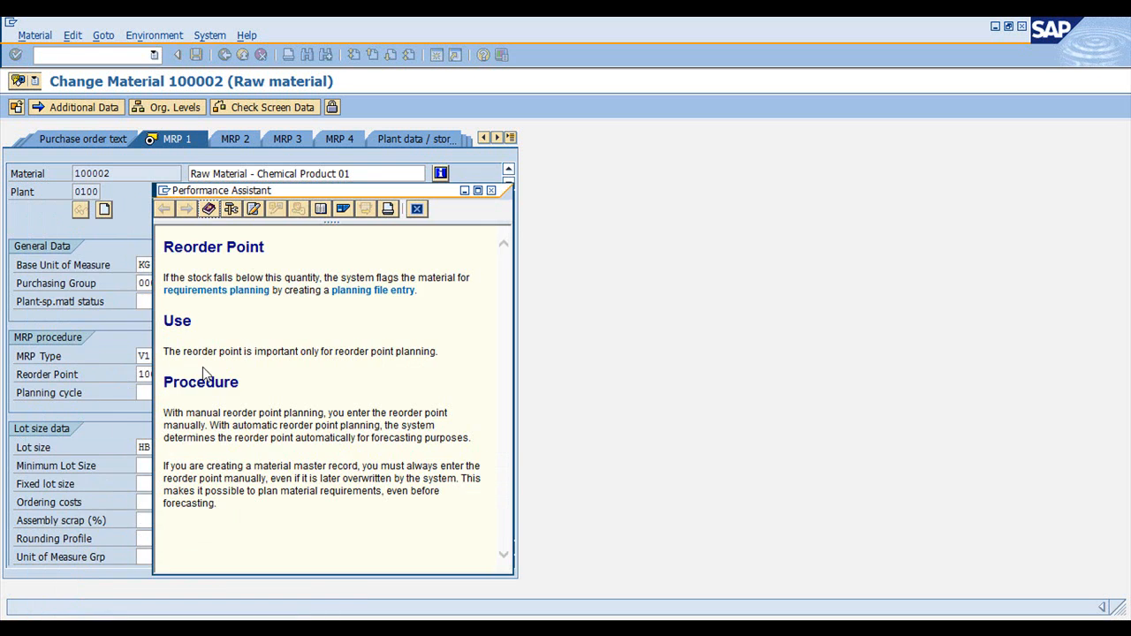
left_click(417, 210)
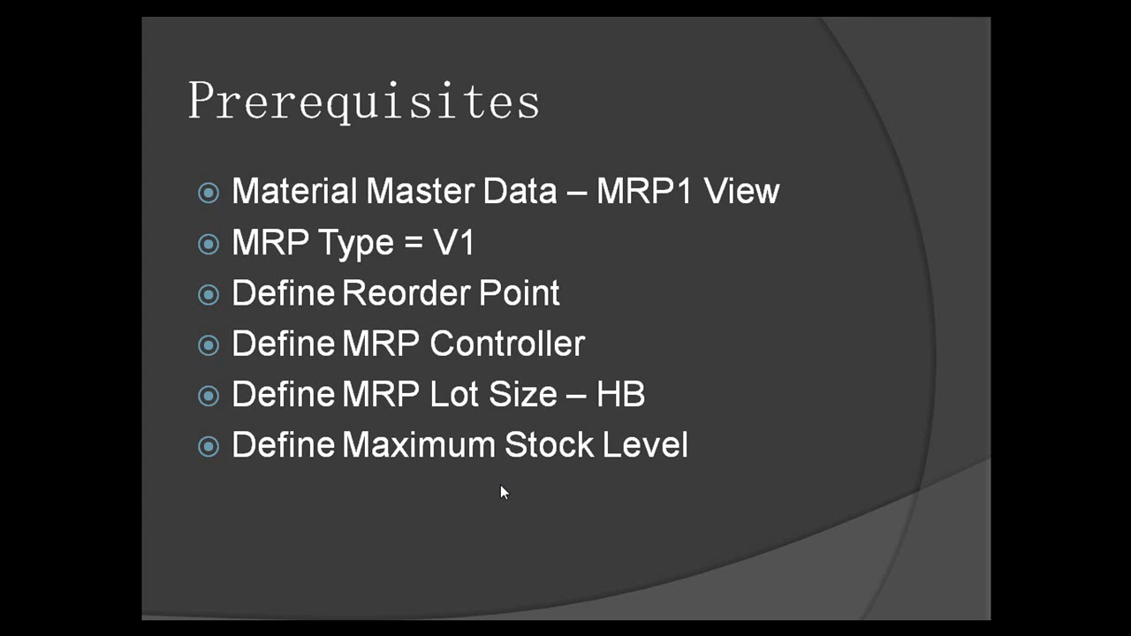
left_click(500, 485)
left_click(605, 290)
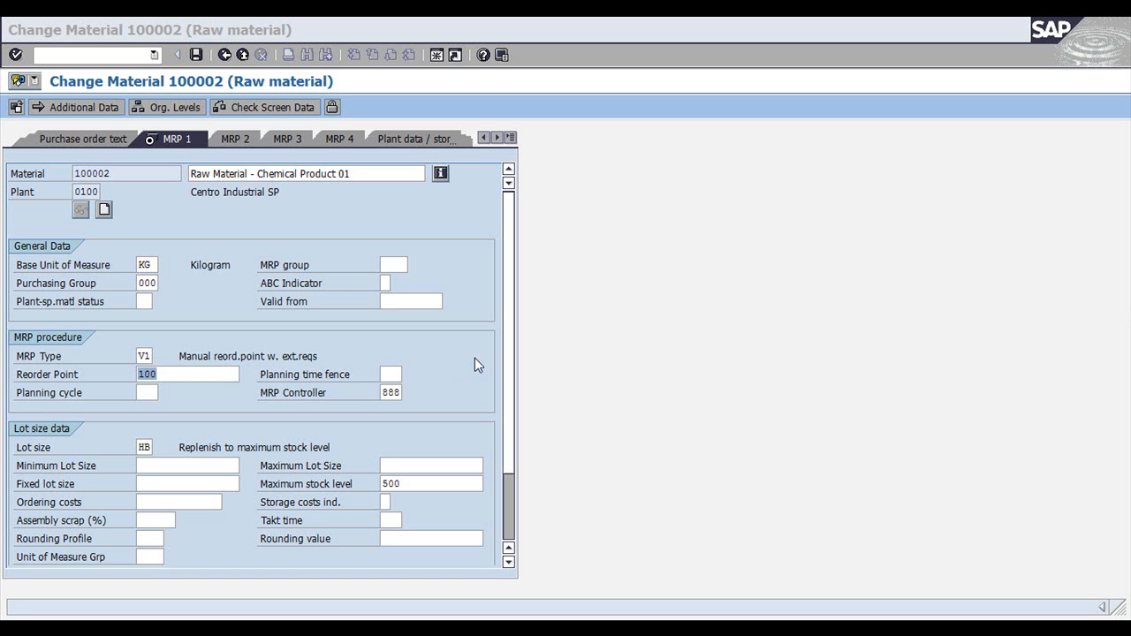